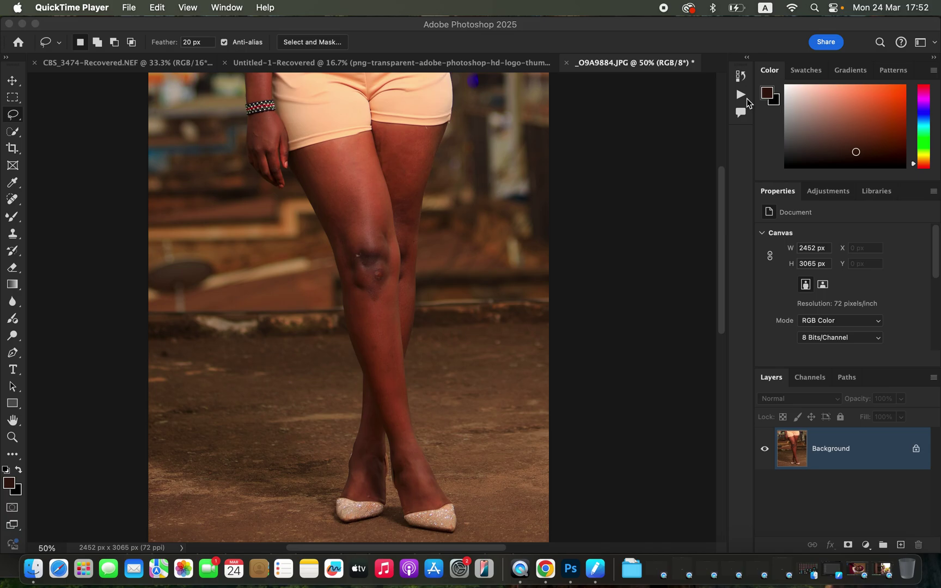
# Run the '16 bit' frequency separation action from the Actions panel
pyautogui.click(742, 97)
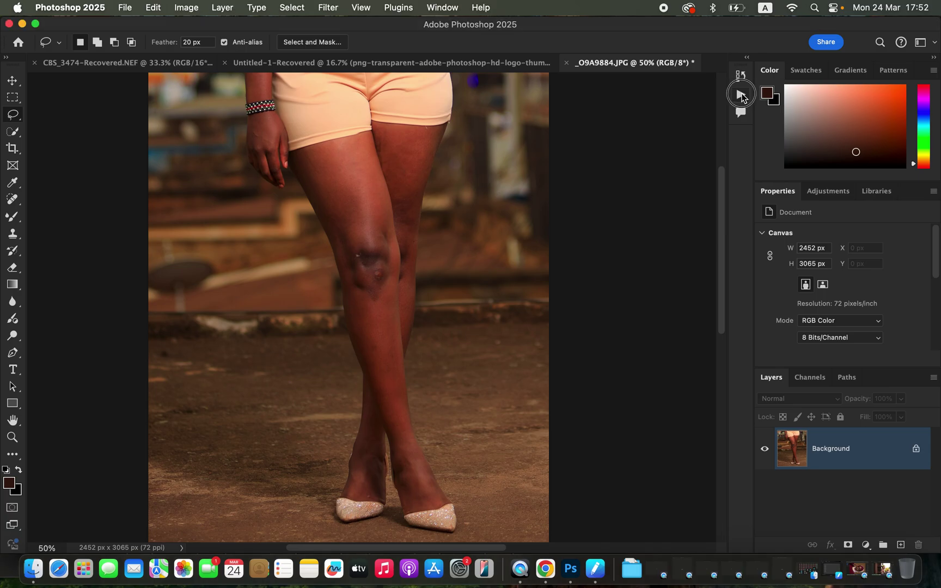
pyautogui.click(740, 96)
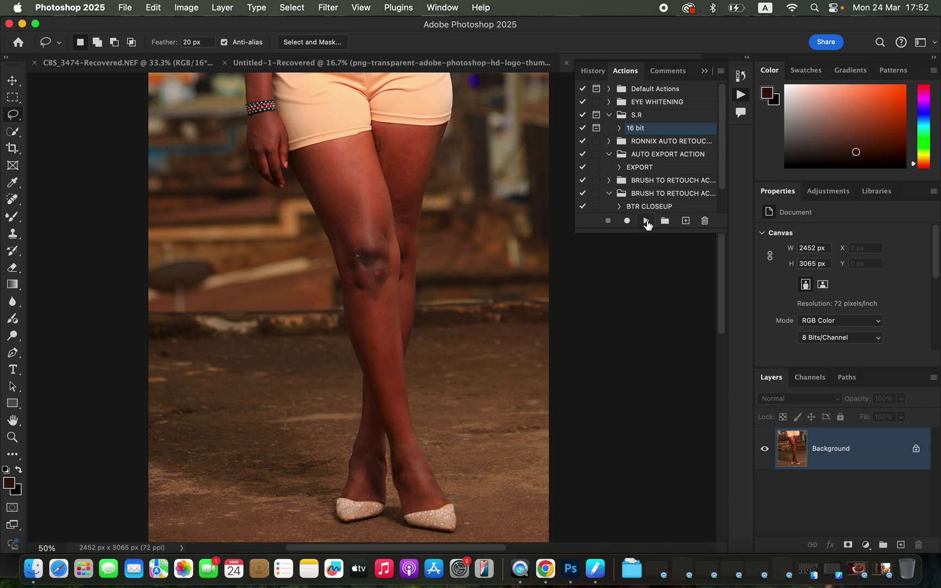
pyautogui.click(647, 221)
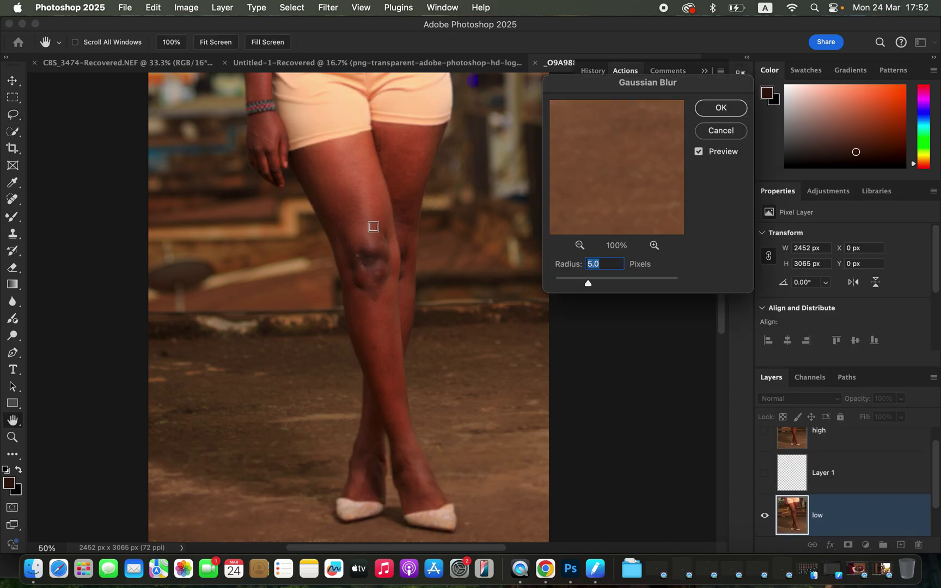
# Blur the low layer with a Gaussian Blur radius of 3.0 pixels
pyautogui.click(371, 226)
pyautogui.moveTo(588, 283); pyautogui.dragTo(555, 283)
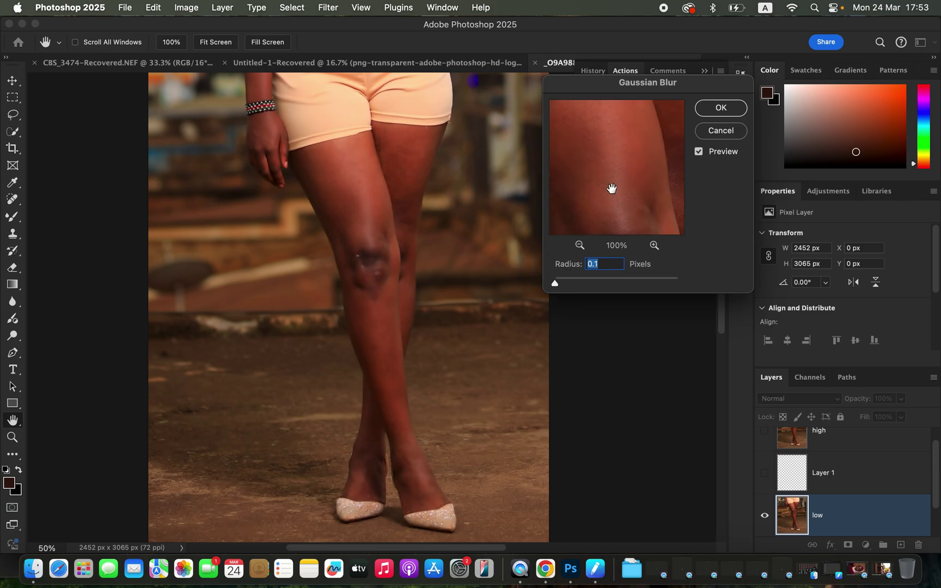
pyautogui.moveTo(607, 172); pyautogui.dragTo(600, 180)
pyautogui.moveTo(556, 283); pyautogui.dragTo(575, 280)
pyautogui.moveTo(602, 210); pyautogui.dragTo(610, 192)
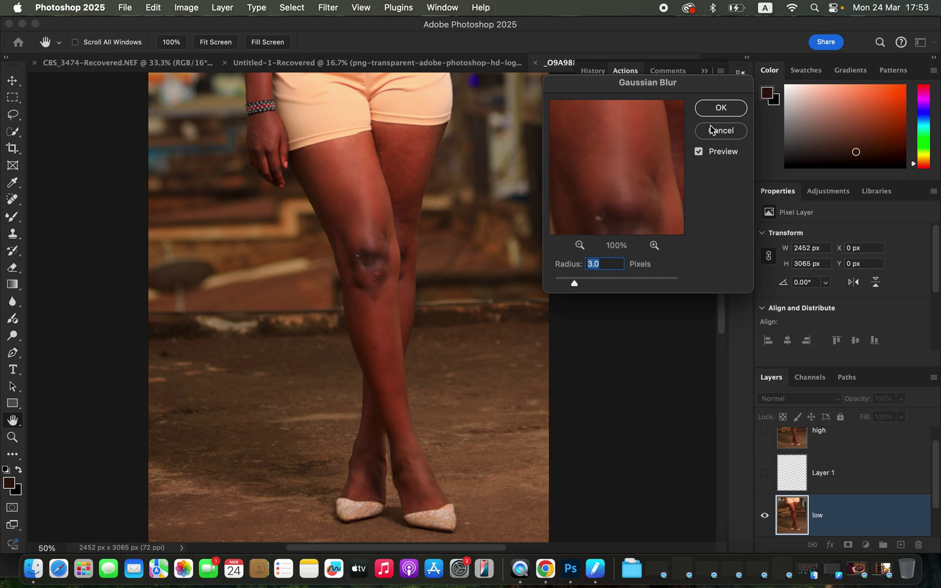
pyautogui.click(721, 110)
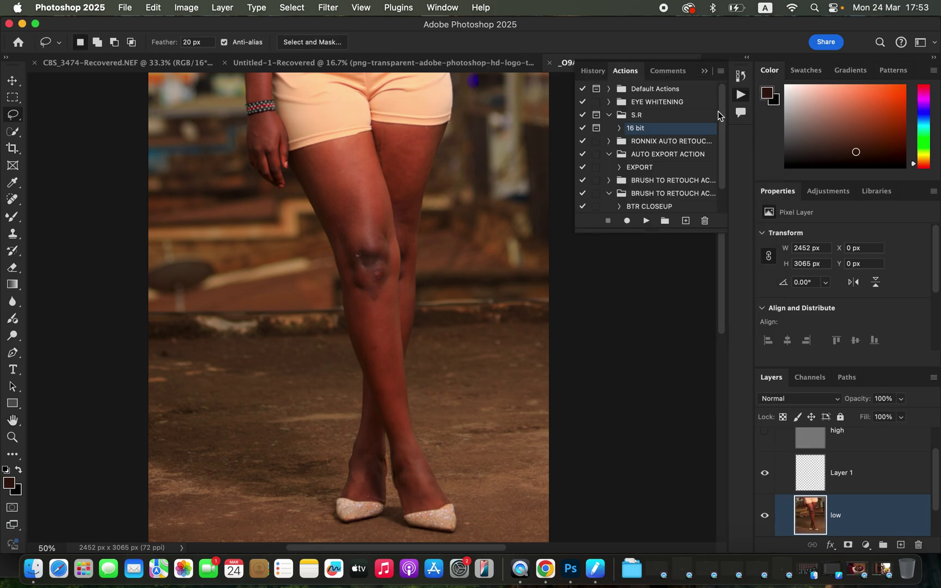
# Collapse the Actions panel and make the high layer visible
pyautogui.click(704, 71)
pyautogui.scroll(2, 926, 469)
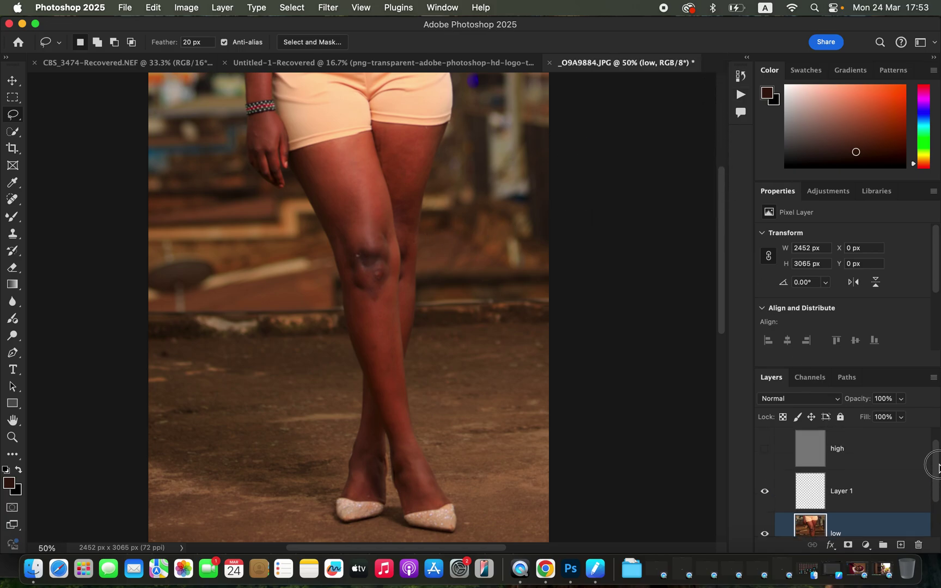
pyautogui.click(767, 450)
# Delete Layer 1 and add a new empty layer above low
pyautogui.click(902, 495)
pyautogui.press('Delete')
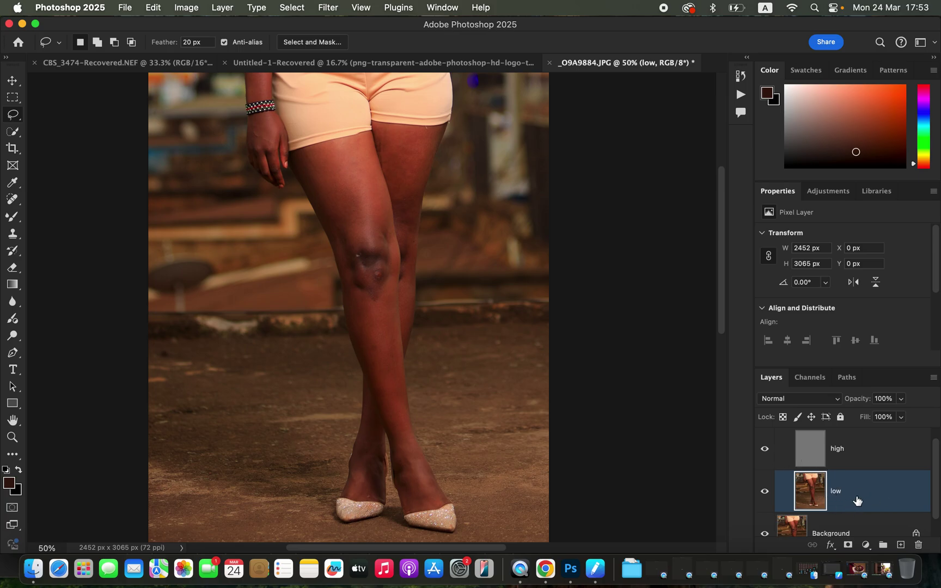
pyautogui.click(900, 546)
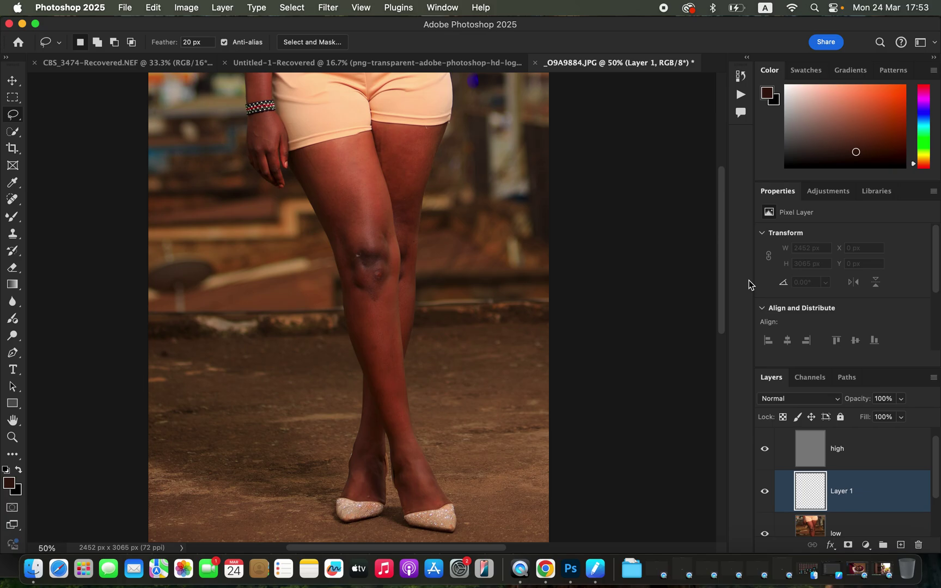
# Switch to the Brush Tool with a Soft Round 45 px, 0% hardness tip, zoomed to 100%
pyautogui.rightClick(11, 219)
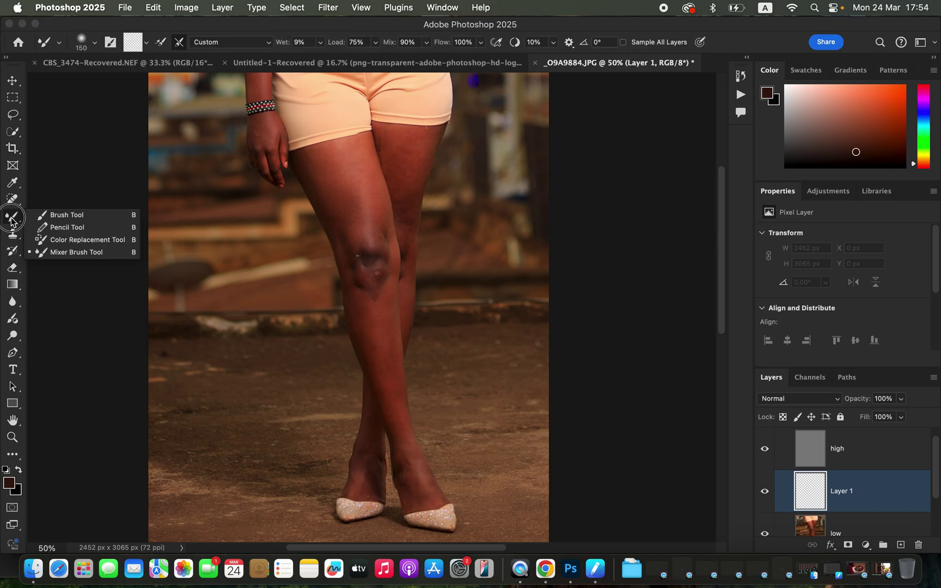
pyautogui.click(60, 213)
pyautogui.click(96, 43)
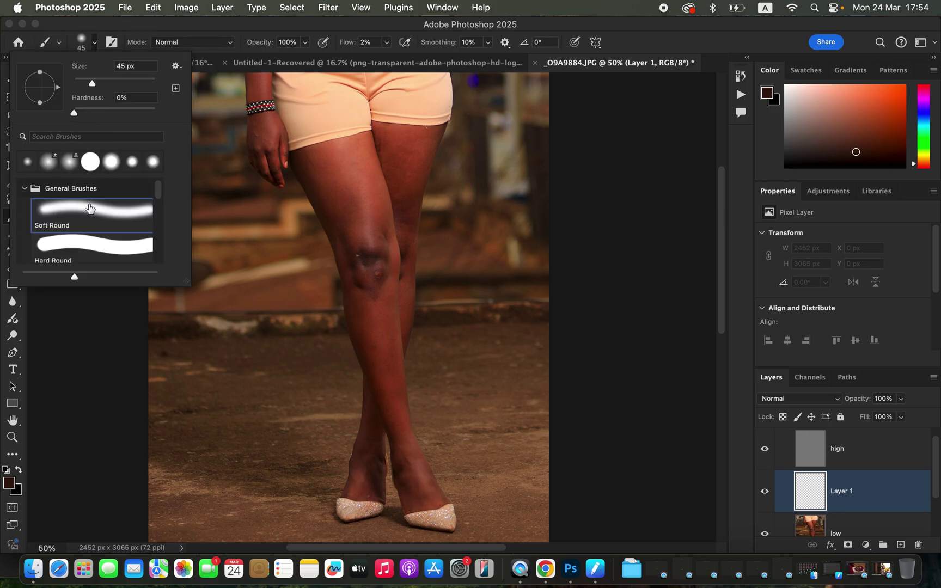
pyautogui.click(215, 29)
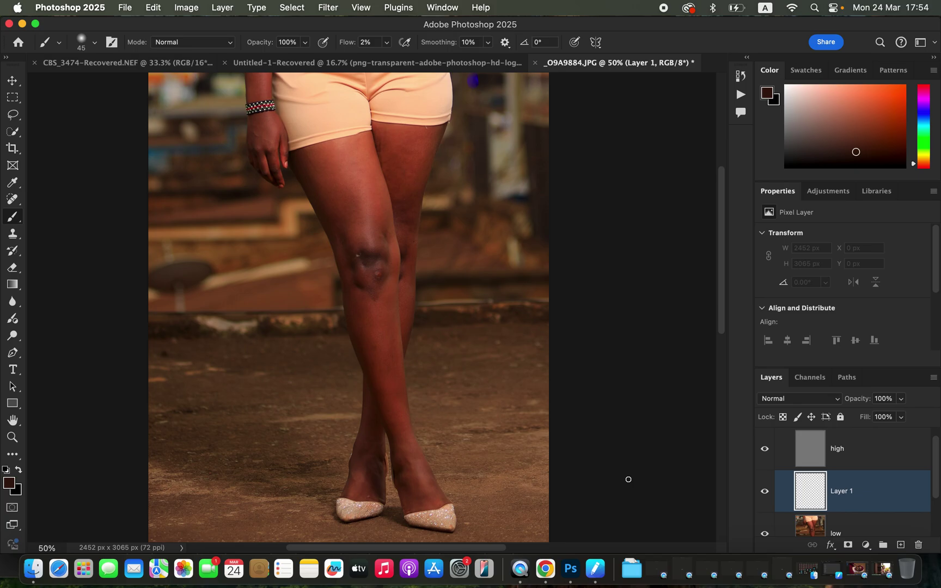
pyautogui.press('super+equal')
pyautogui.press('super+equal')
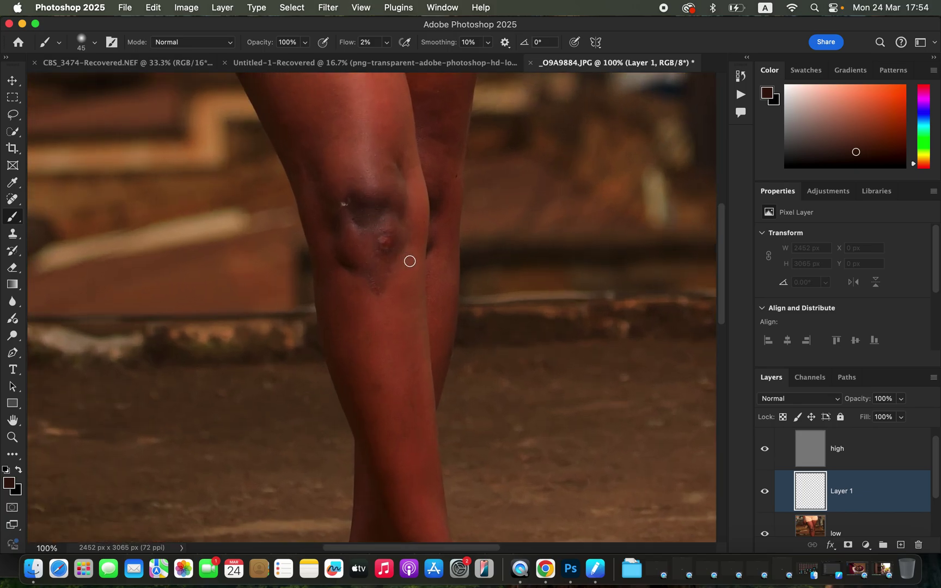
# Bring the knee into view, enlarge the brush to 80 px and sample skin above the knee
pyautogui.moveTo(424, 316); pyautogui.dragTo(423, 375)
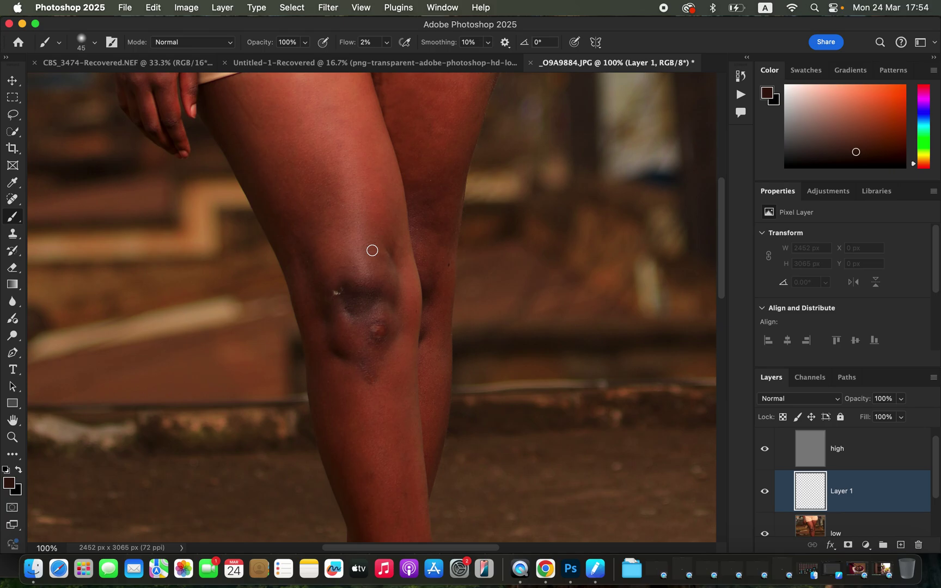
pyautogui.press(']')
pyautogui.press(']')
pyautogui.press(']')
pyautogui.press(']')
pyautogui.keyDown('alt'); pyautogui.click(388, 170); pyautogui.keyUp('alt')
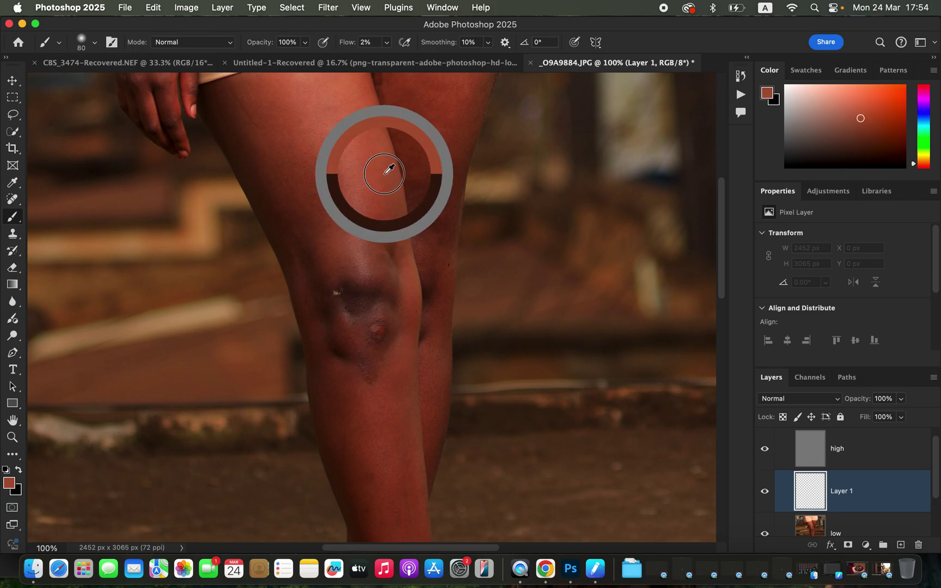
pyautogui.keyDown('alt'); pyautogui.click(389, 176); pyautogui.keyUp('alt')
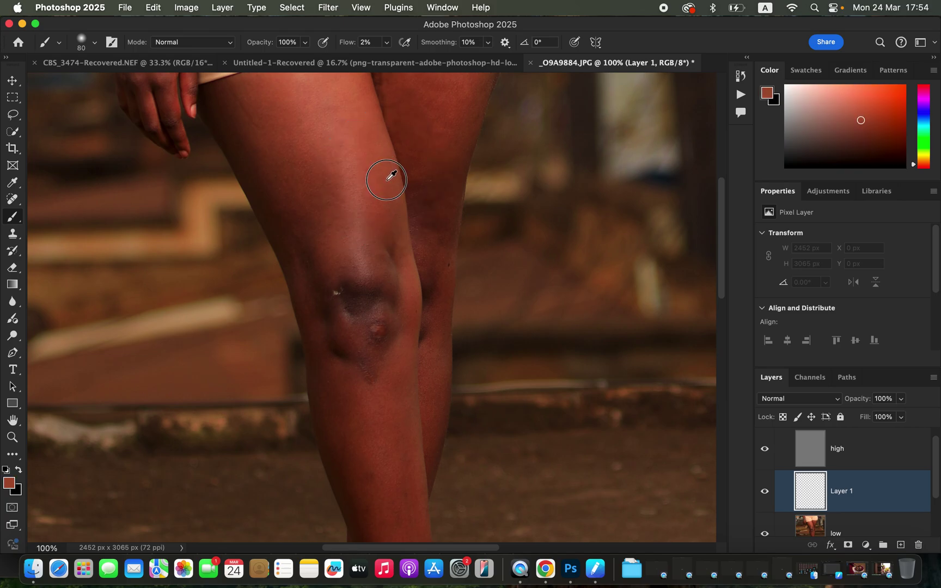
pyautogui.keyDown('alt'); pyautogui.click(390, 177); pyautogui.keyUp('alt')
pyautogui.keyDown('alt'); pyautogui.click(389, 184); pyautogui.keyUp('alt')
# Enlarge the brush to 150 px and paint lighter skin tone over the knee bruise
pyautogui.press(']')
pyautogui.press(']')
pyautogui.press(']')
pyautogui.press(']')
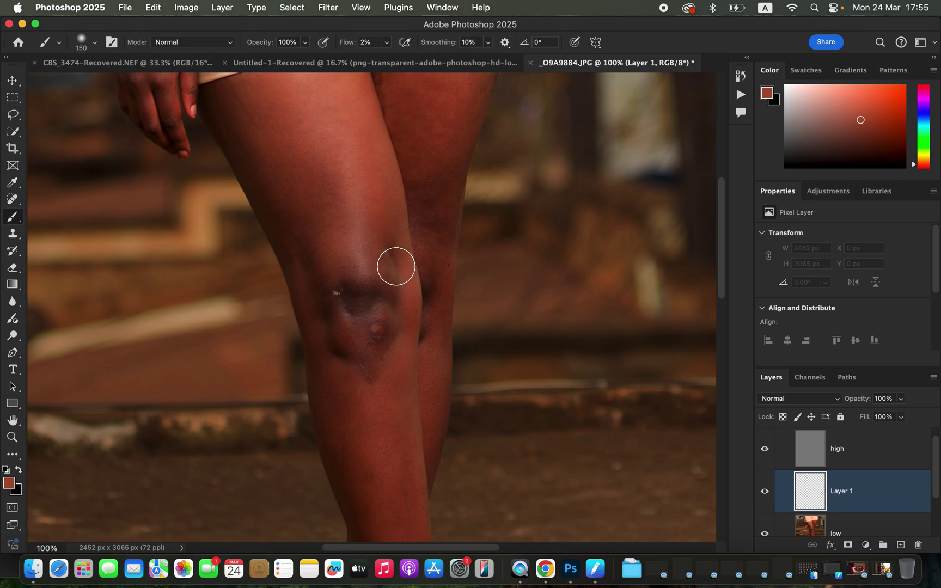
pyautogui.keyDown('alt'); pyautogui.click(389, 255); pyautogui.keyUp('alt')
pyautogui.moveTo(389, 255)
pyautogui.mouseDown()
pyautogui.moveTo(385, 332)
pyautogui.moveTo(371, 302)
pyautogui.moveTo(366, 315)
pyautogui.moveTo(364, 296)
pyautogui.moveTo(350, 306)
pyautogui.moveTo(355, 315)
pyautogui.moveTo(353, 295)
pyautogui.moveTo(382, 305)
pyautogui.moveTo(377, 340)
pyautogui.moveTo(327, 300)
pyautogui.moveTo(354, 354)
pyautogui.moveTo(329, 318)
pyautogui.moveTo(345, 353)
pyautogui.moveTo(359, 366)
pyautogui.moveTo(364, 348)
pyautogui.moveTo(374, 380)
pyautogui.moveTo(384, 298)
pyautogui.moveTo(383, 320)
pyautogui.moveTo(342, 286)
pyautogui.moveTo(354, 328)
pyautogui.moveTo(347, 264)
pyautogui.moveTo(362, 305)
pyautogui.moveTo(380, 293)
pyautogui.moveTo(383, 250)
pyautogui.moveTo(391, 268)
pyautogui.moveTo(392, 248)
pyautogui.moveTo(380, 275)
pyautogui.moveTo(337, 271)
pyautogui.moveTo(333, 292)
pyautogui.moveTo(308, 226)
pyautogui.moveTo(321, 308)
pyautogui.moveTo(347, 375)
pyautogui.moveTo(371, 346)
pyautogui.moveTo(372, 324)
pyautogui.moveTo(388, 349)
pyautogui.moveTo(388, 311)
pyautogui.mouseUp()
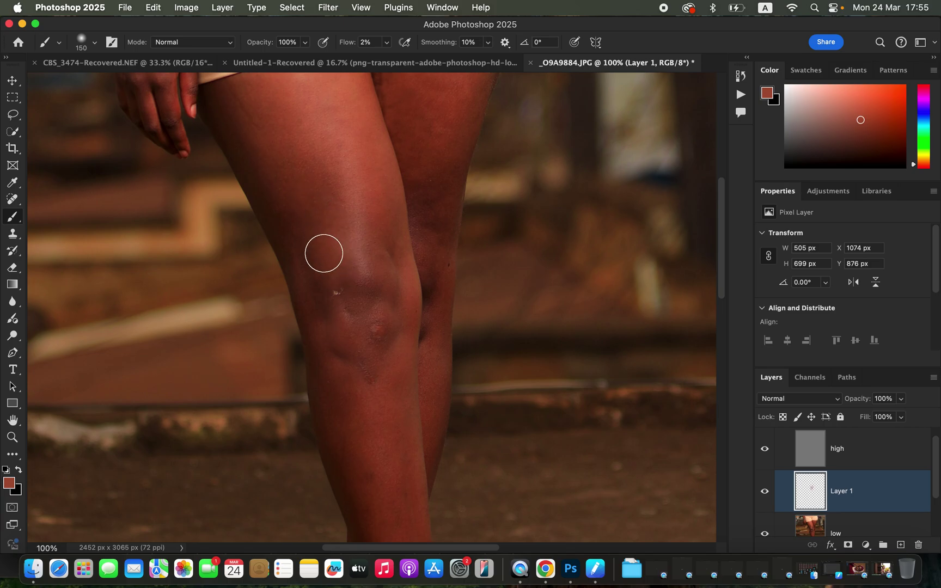
pyautogui.keyDown('alt'); pyautogui.click(326, 253); pyautogui.keyUp('alt')
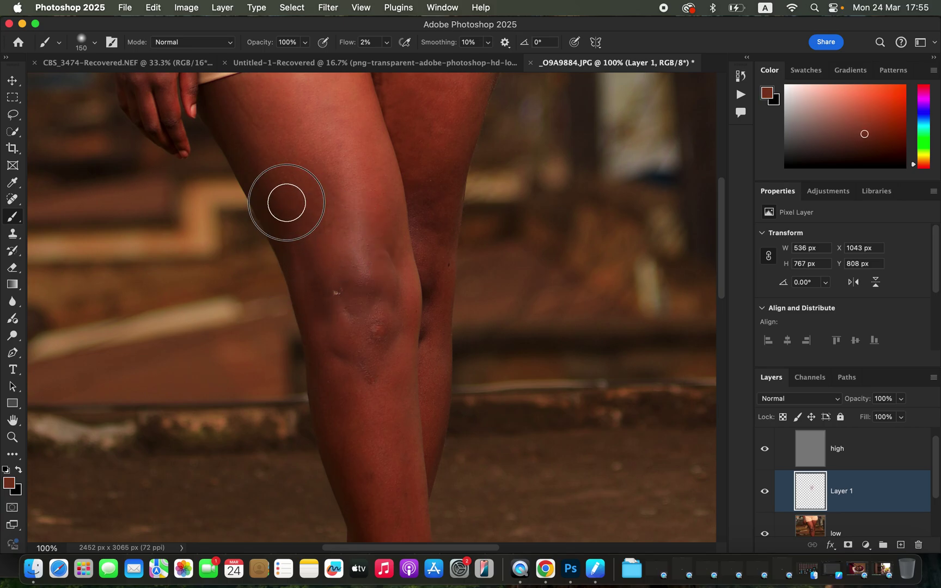
# Paint sampled skin tone over the knee, extending the lightening downward
pyautogui.moveTo(361, 275)
pyautogui.mouseDown()
pyautogui.moveTo(395, 234)
pyautogui.moveTo(366, 204)
pyautogui.moveTo(367, 189)
pyautogui.moveTo(393, 248)
pyautogui.moveTo(372, 348)
pyautogui.moveTo(379, 396)
pyautogui.moveTo(371, 372)
pyautogui.moveTo(359, 411)
pyautogui.moveTo(336, 387)
pyautogui.moveTo(338, 401)
pyautogui.moveTo(378, 381)
pyautogui.mouseUp()
pyautogui.keyDown('alt'); pyautogui.click(383, 211); pyautogui.keyUp('alt')
pyautogui.keyDown('alt'); pyautogui.click(374, 400); pyautogui.keyUp('alt')
pyautogui.keyDown('alt'); pyautogui.click(340, 398); pyautogui.keyUp('alt')
pyautogui.keyDown('alt'); pyautogui.click(377, 380); pyautogui.keyUp('alt')
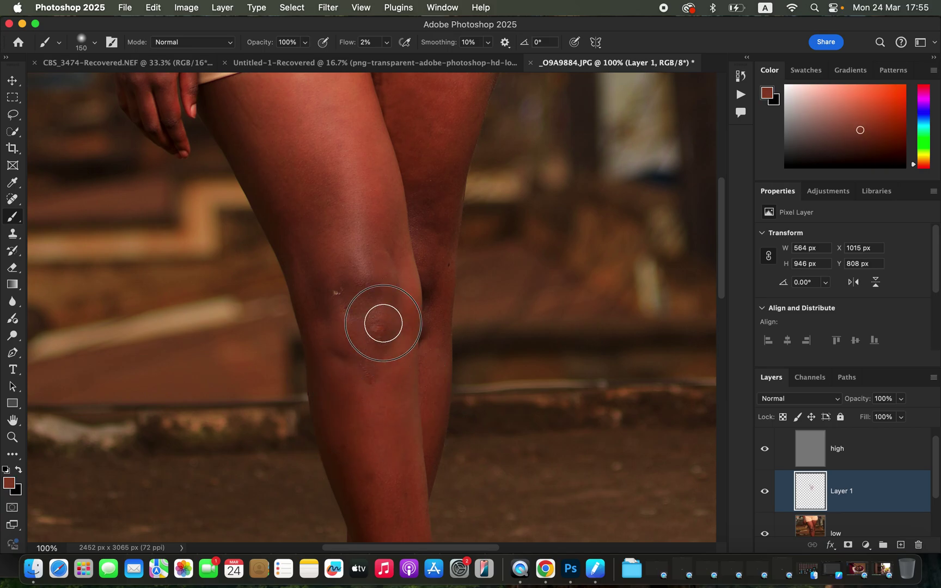
pyautogui.keyDown('alt'); pyautogui.click(321, 268); pyautogui.keyUp('alt')
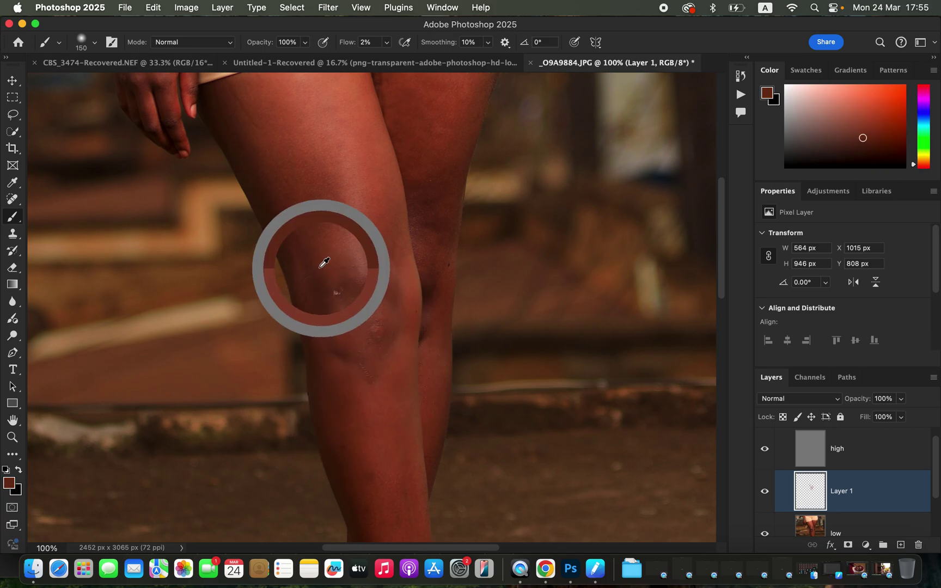
pyautogui.moveTo(322, 267)
pyautogui.mouseDown()
pyautogui.moveTo(321, 300)
pyautogui.moveTo(343, 342)
pyautogui.moveTo(348, 325)
pyautogui.mouseUp()
pyautogui.keyDown('alt'); pyautogui.click(316, 269); pyautogui.keyUp('alt')
# Resample skin colours at several spots around the knee
pyautogui.keyDown('alt'); pyautogui.click(368, 333); pyautogui.keyUp('alt')
pyautogui.keyDown('alt'); pyautogui.click(369, 288); pyautogui.keyUp('alt')
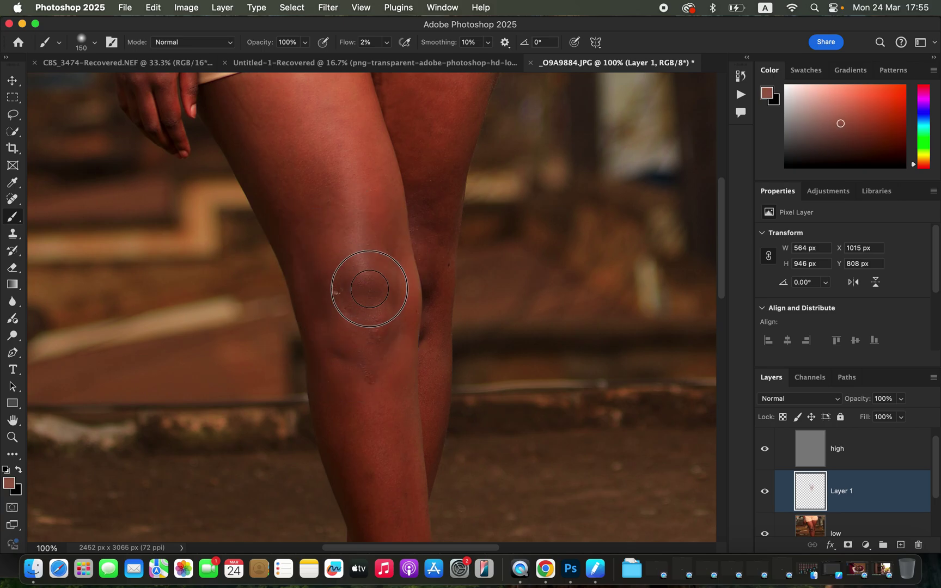
pyautogui.keyDown('alt'); pyautogui.click(347, 272); pyautogui.keyUp('alt')
pyautogui.keyDown('alt'); pyautogui.click(377, 295); pyautogui.keyUp('alt')
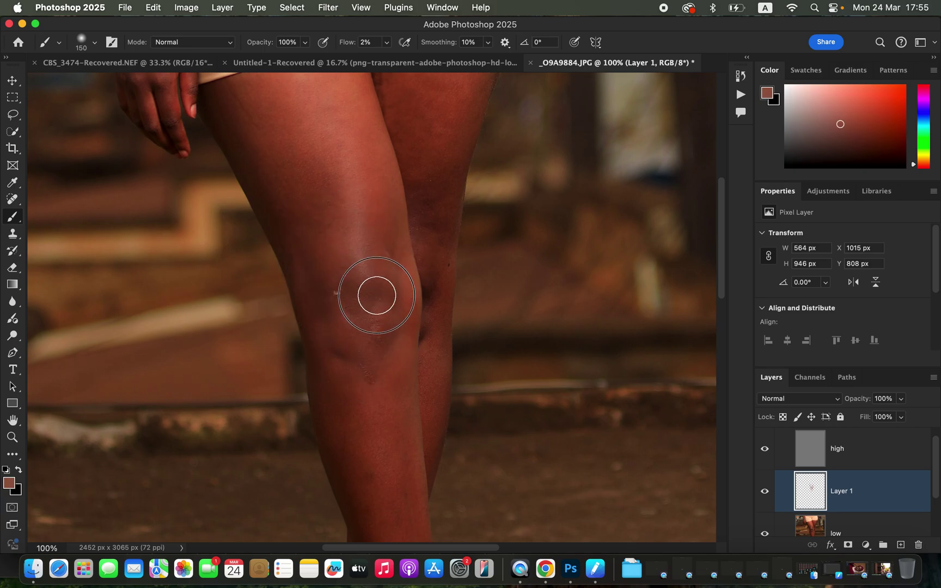
pyautogui.keyDown('alt'); pyautogui.click(391, 358); pyautogui.keyUp('alt')
pyautogui.keyDown('alt'); pyautogui.click(375, 400); pyautogui.keyUp('alt')
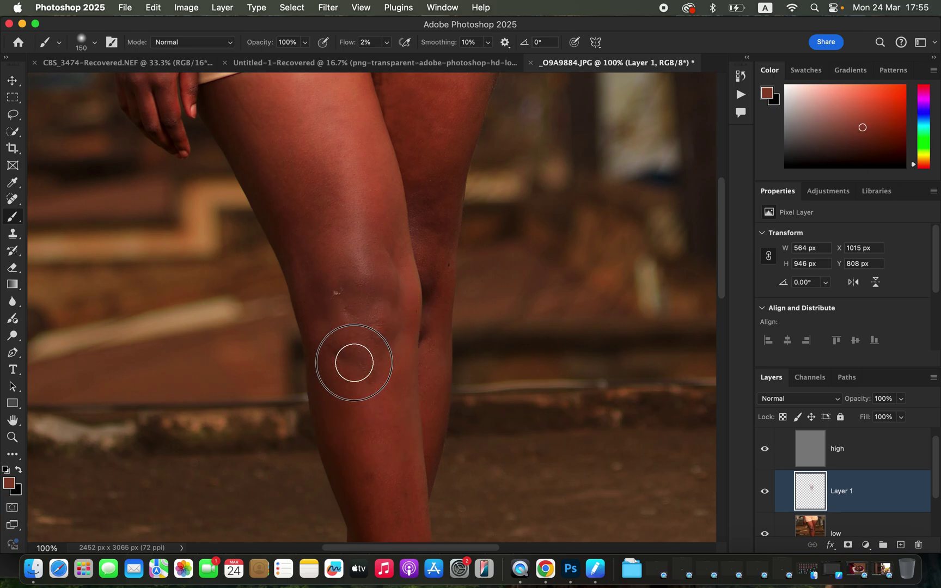
pyautogui.keyDown('alt'); pyautogui.click(380, 353); pyautogui.keyUp('alt')
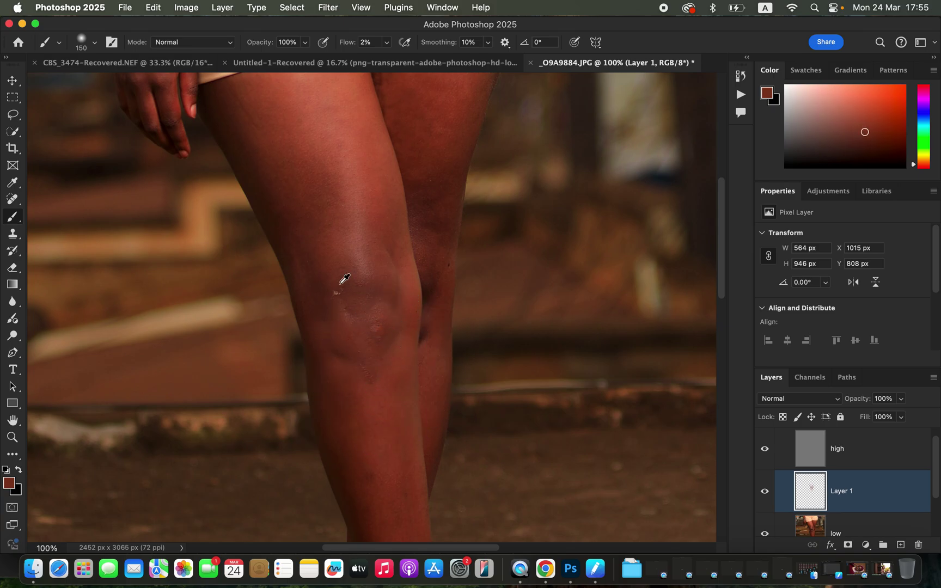
pyautogui.keyDown('alt'); pyautogui.click(327, 270); pyautogui.keyUp('alt')
# Paint a faint even skin tone up the other leg
pyautogui.moveTo(439, 249); pyautogui.dragTo(446, 162)
pyautogui.keyDown('alt'); pyautogui.click(439, 132); pyautogui.keyUp('alt')
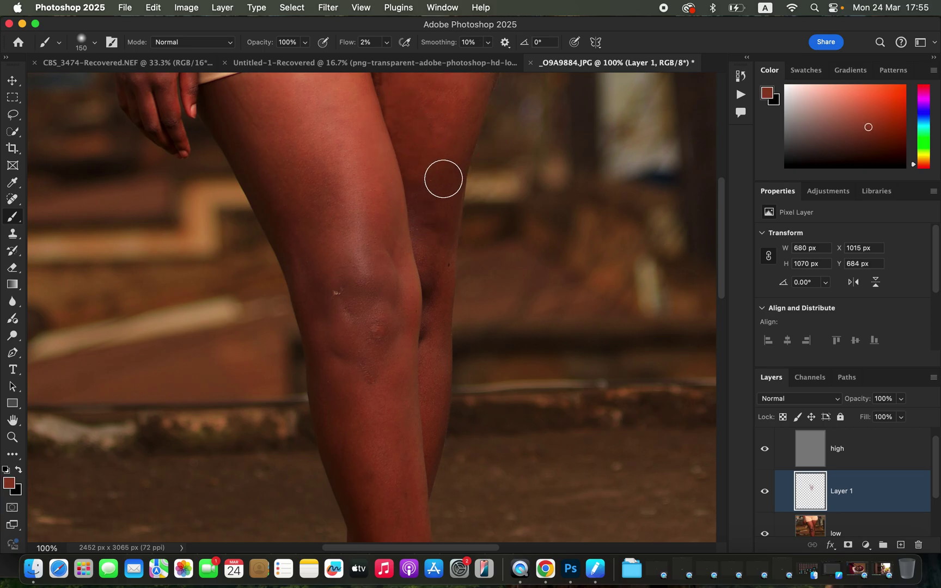
pyautogui.keyDown('alt'); pyautogui.click(444, 119); pyautogui.keyUp('alt')
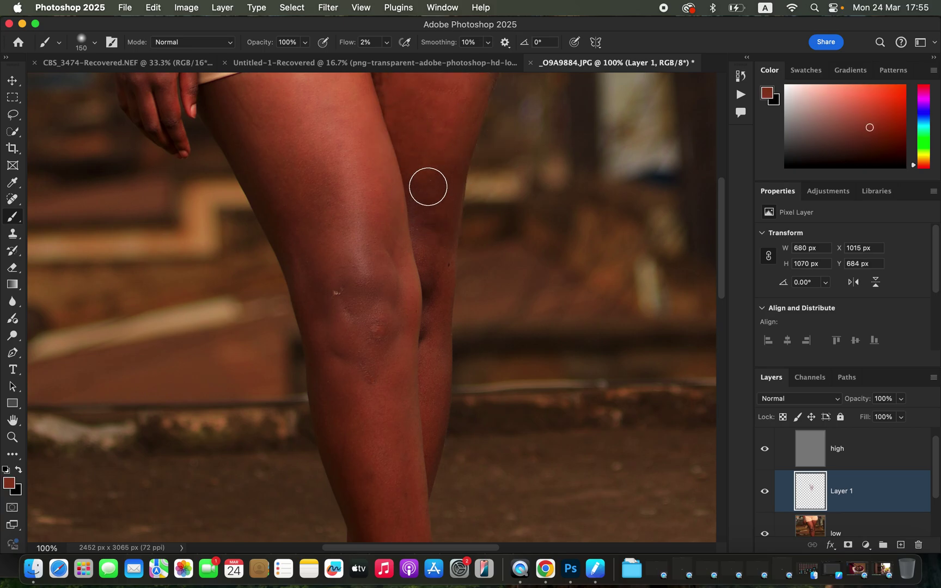
pyautogui.moveTo(428, 186)
pyautogui.mouseDown()
pyautogui.moveTo(438, 246)
pyautogui.moveTo(424, 134)
pyautogui.moveTo(427, 163)
pyautogui.mouseUp()
# Shrink the brush and paint faint strokes back and forth over the knee
pyautogui.press('[')
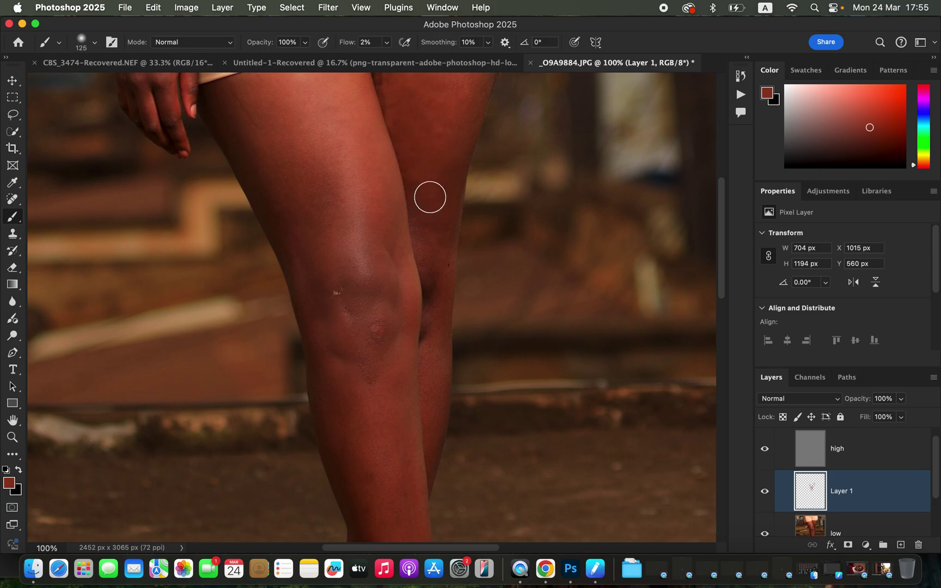
pyautogui.press('[')
pyautogui.moveTo(436, 279)
pyautogui.mouseDown()
pyautogui.moveTo(435, 292)
pyautogui.moveTo(441, 270)
pyautogui.moveTo(435, 310)
pyautogui.moveTo(439, 247)
pyautogui.moveTo(418, 191)
pyautogui.moveTo(448, 189)
pyautogui.mouseUp()
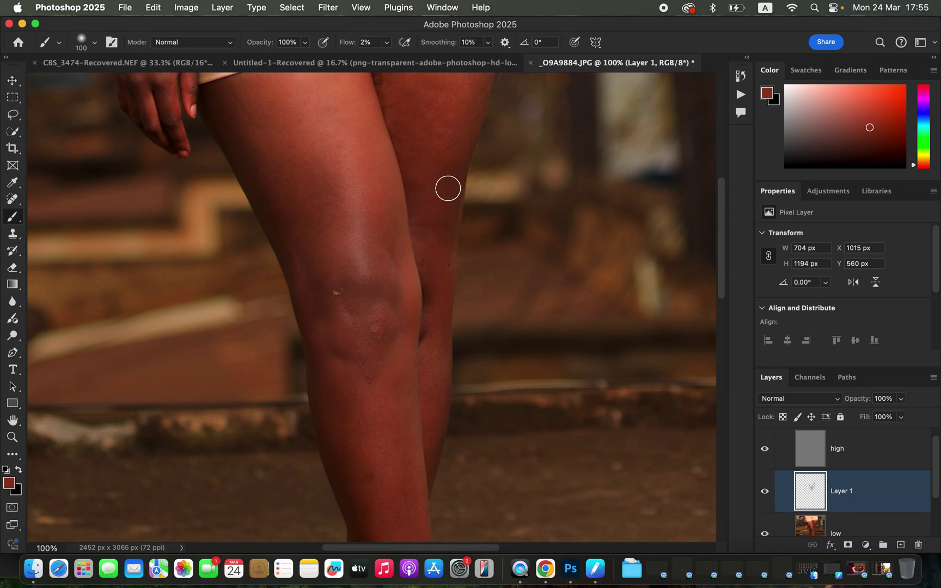
pyautogui.keyDown('alt'); pyautogui.click(439, 174); pyautogui.keyUp('alt')
# Sample a range of skin tones from the knee and the thigh above it
pyautogui.keyDown('alt'); pyautogui.click(344, 299); pyautogui.keyUp('alt')
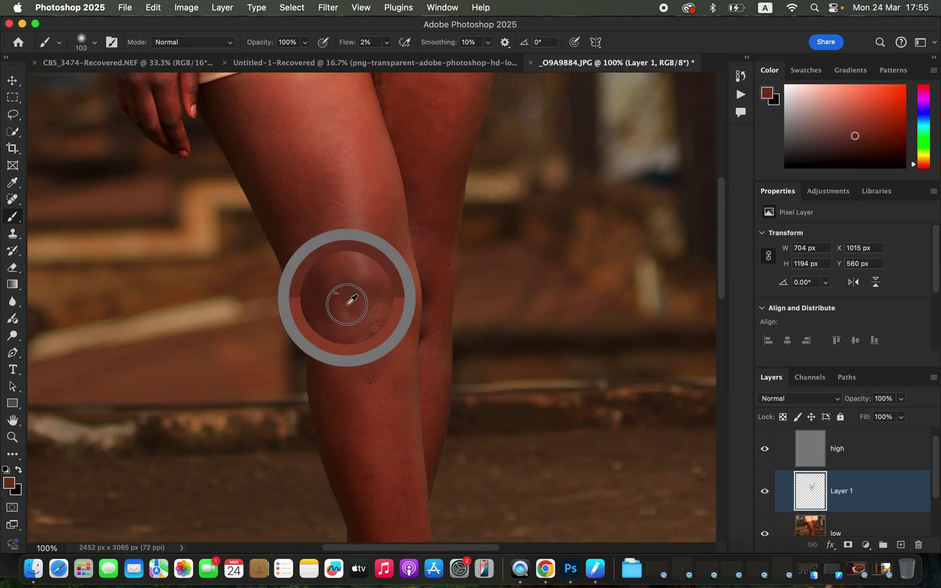
pyautogui.keyDown('alt'); pyautogui.click(322, 280); pyautogui.keyUp('alt')
pyautogui.keyDown('alt'); pyautogui.click(312, 289); pyautogui.keyUp('alt')
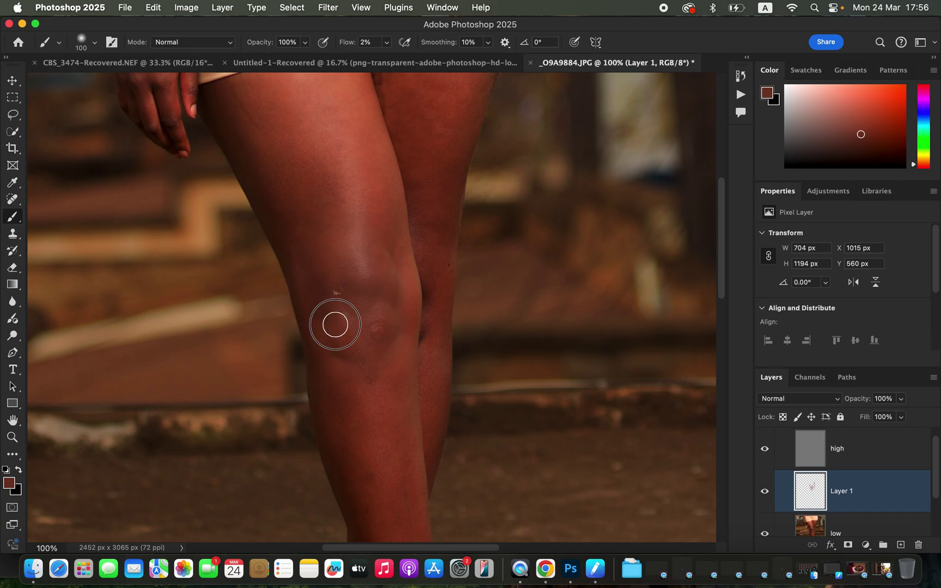
pyautogui.keyDown('alt'); pyautogui.click(387, 279); pyautogui.keyUp('alt')
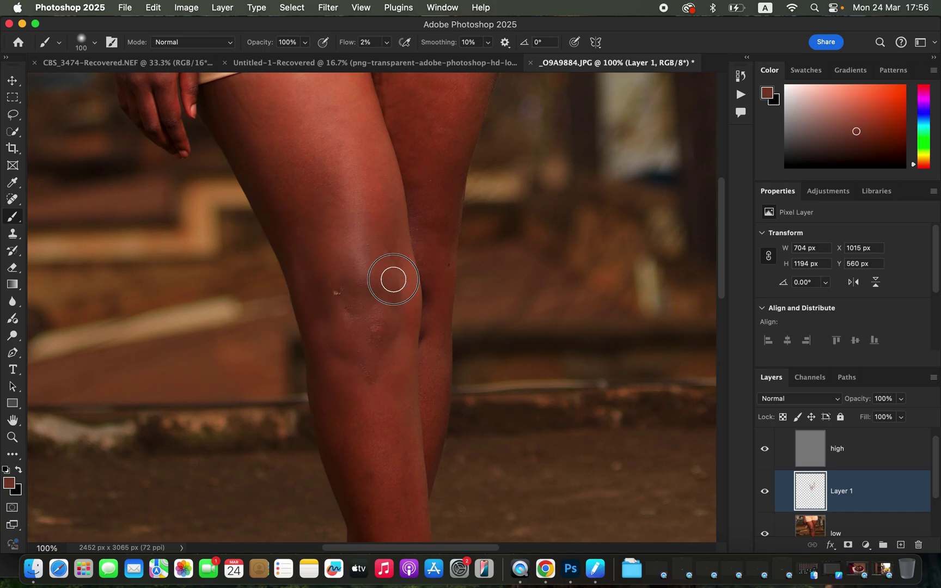
pyautogui.keyDown('alt'); pyautogui.click(343, 275); pyautogui.keyUp('alt')
pyautogui.keyDown('alt'); pyautogui.click(299, 233); pyautogui.keyUp('alt')
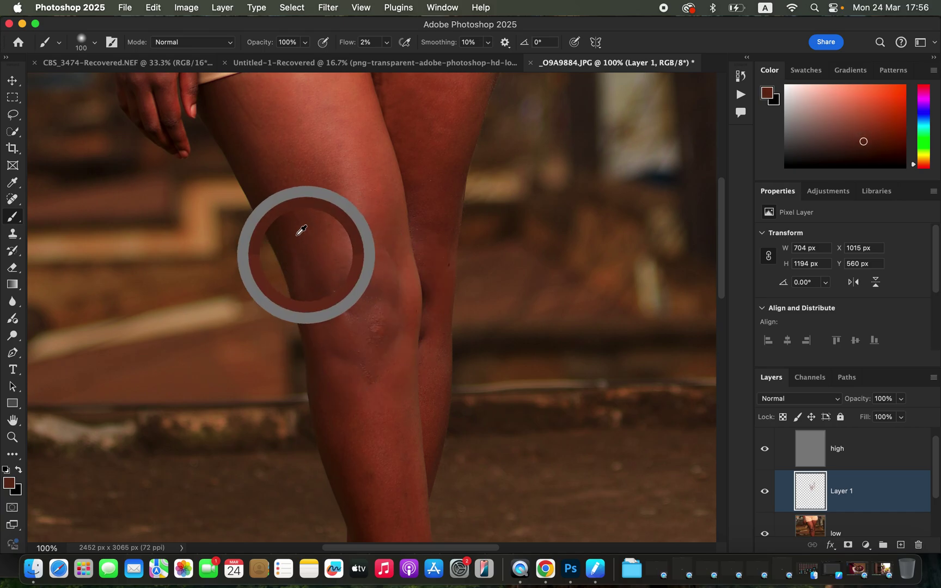
pyautogui.keyDown('alt'); pyautogui.click(330, 303); pyautogui.keyUp('alt')
pyautogui.keyDown('alt'); pyautogui.click(340, 349); pyautogui.keyUp('alt')
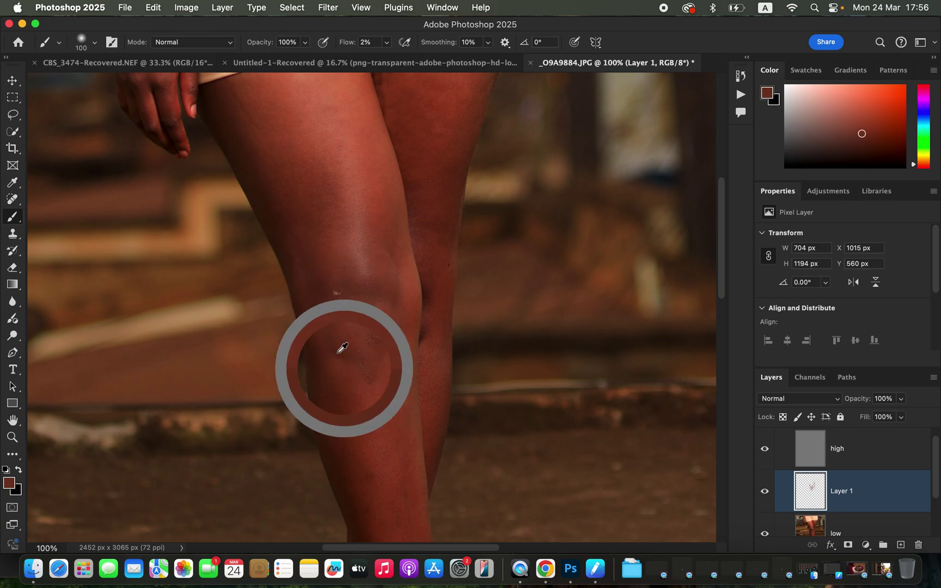
pyautogui.keyDown('alt'); pyautogui.click(370, 388); pyautogui.keyUp('alt')
pyautogui.keyDown('alt'); pyautogui.click(369, 334); pyautogui.keyUp('alt')
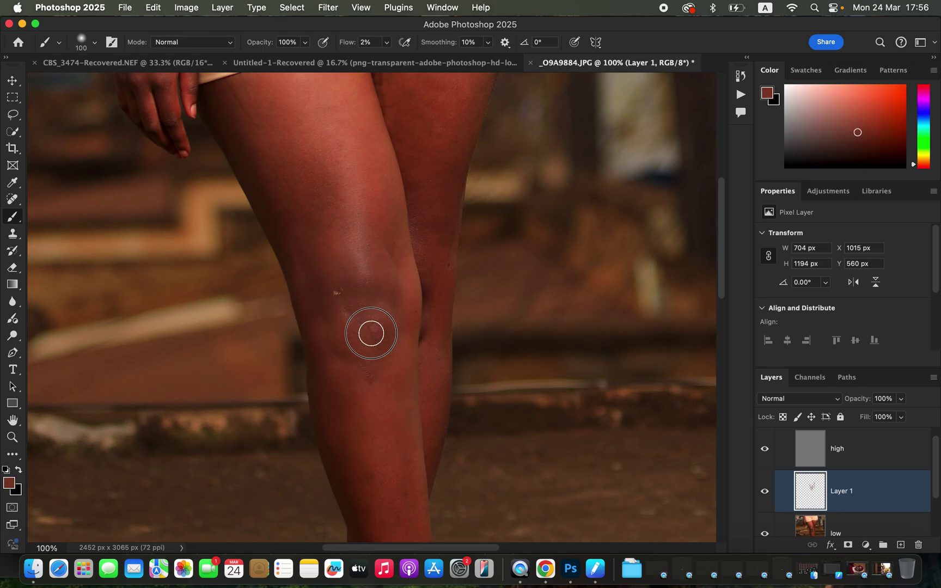
# Enlarge the brush to 175 px and sample more knee skin tones
pyautogui.press(']')
pyautogui.press(']')
pyautogui.press(']')
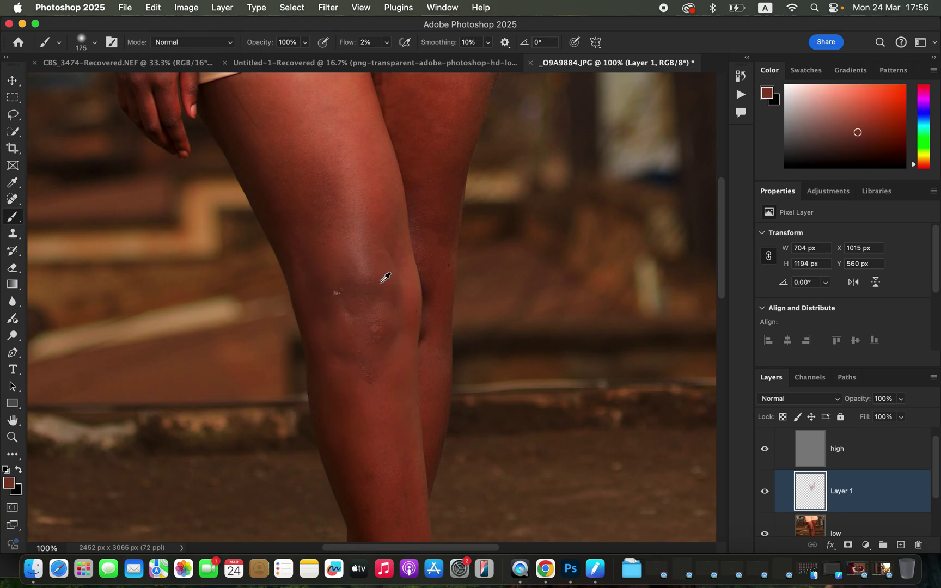
pyautogui.keyDown('alt'); pyautogui.click(375, 258); pyautogui.keyUp('alt')
pyautogui.keyDown('alt'); pyautogui.click(375, 316); pyautogui.keyUp('alt')
pyautogui.keyDown('alt'); pyautogui.click(326, 257); pyautogui.keyUp('alt')
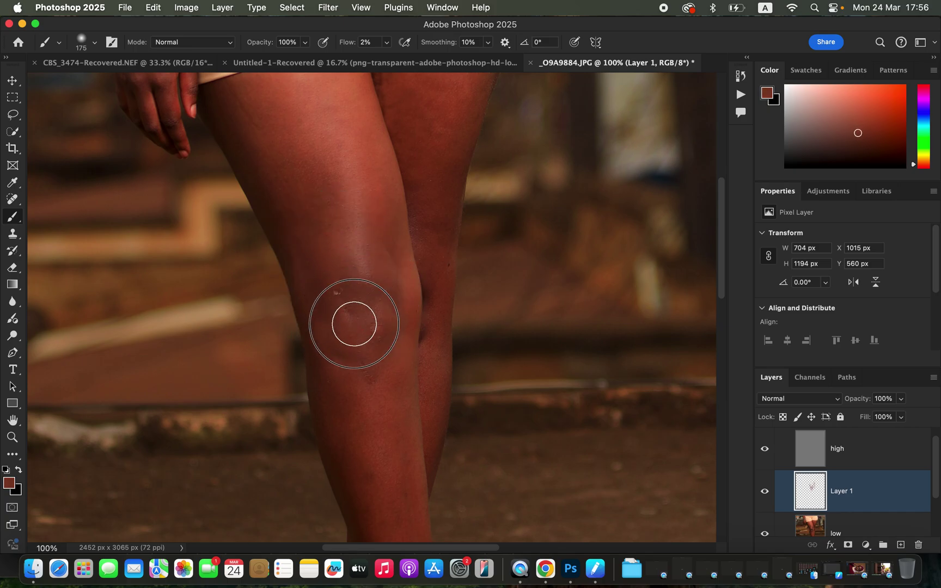
pyautogui.keyDown('alt'); pyautogui.click(363, 366); pyautogui.keyUp('alt')
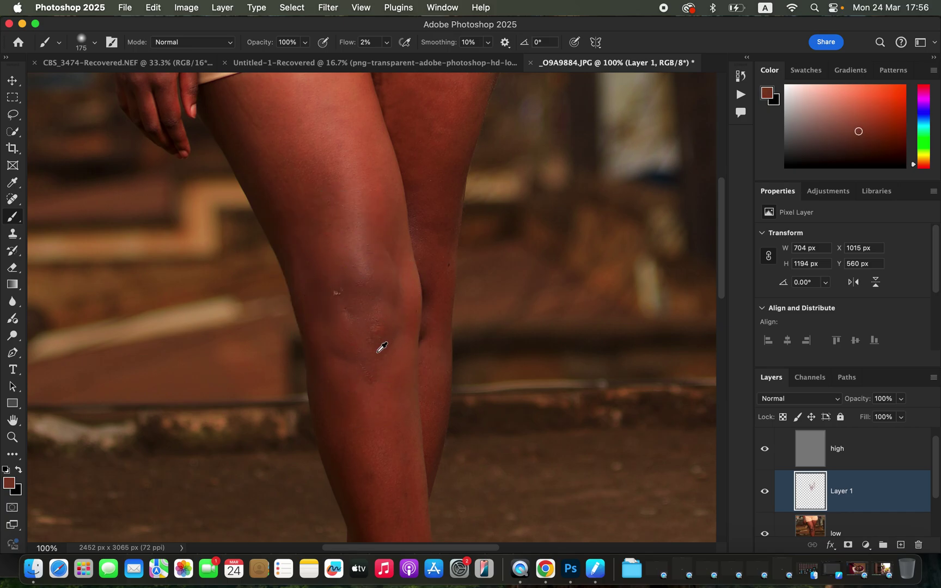
pyautogui.keyDown('alt'); pyautogui.click(374, 304); pyautogui.keyUp('alt')
pyautogui.keyDown('alt'); pyautogui.click(380, 304); pyautogui.keyUp('alt')
pyautogui.keyDown('alt'); pyautogui.click(385, 262); pyautogui.keyUp('alt')
# Paint a soft stroke across the lower knee, then toggle Layer 1 to compare
pyautogui.keyDown('alt'); pyautogui.click(346, 313); pyautogui.keyUp('alt')
pyautogui.keyDown('alt'); pyautogui.click(332, 286); pyautogui.keyUp('alt')
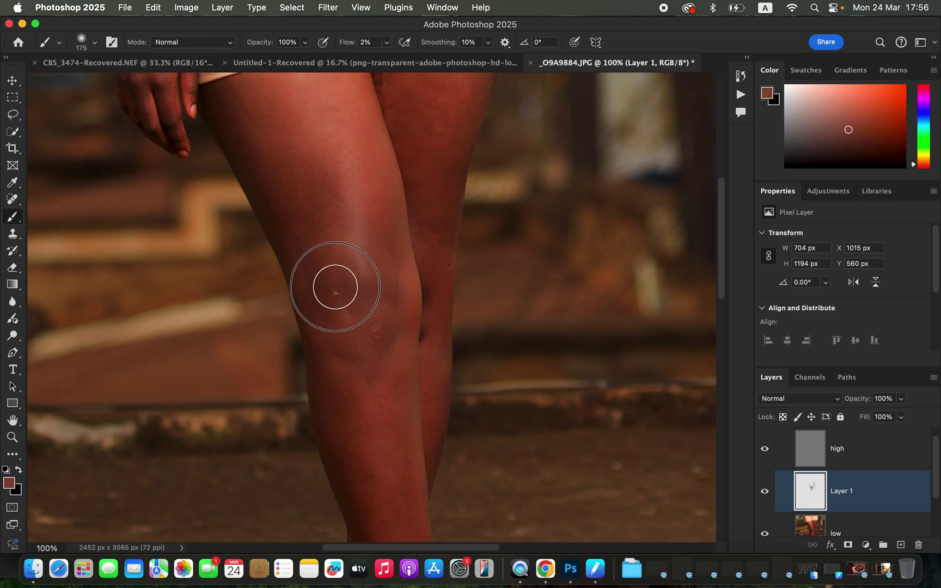
pyautogui.keyDown('alt'); pyautogui.click(354, 356); pyautogui.keyUp('alt')
pyautogui.moveTo(331, 357); pyautogui.dragTo(375, 393)
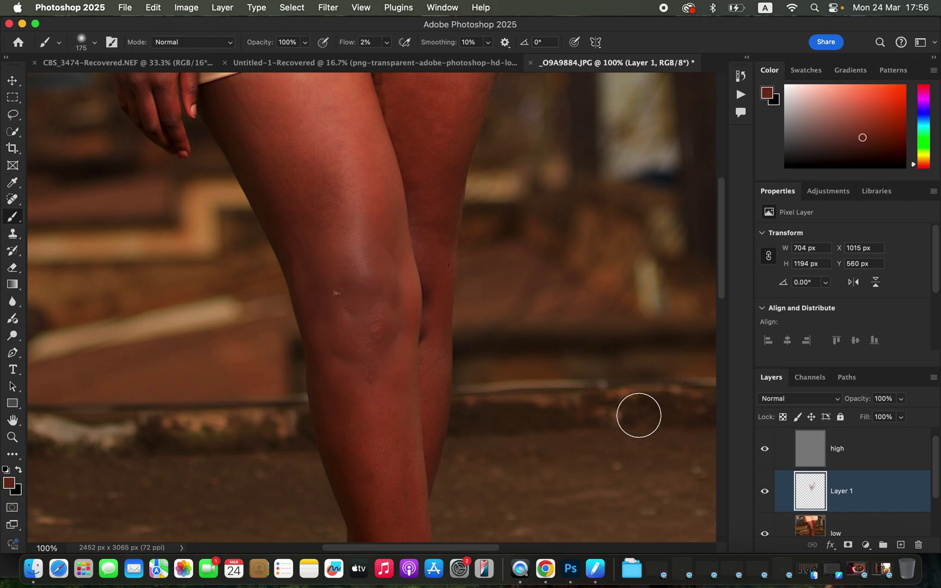
pyautogui.click(765, 492)
pyautogui.click(765, 493)
# Compare the knee retouch, then duplicate Layer 1 as Layer 1 copy
pyautogui.click(766, 494)
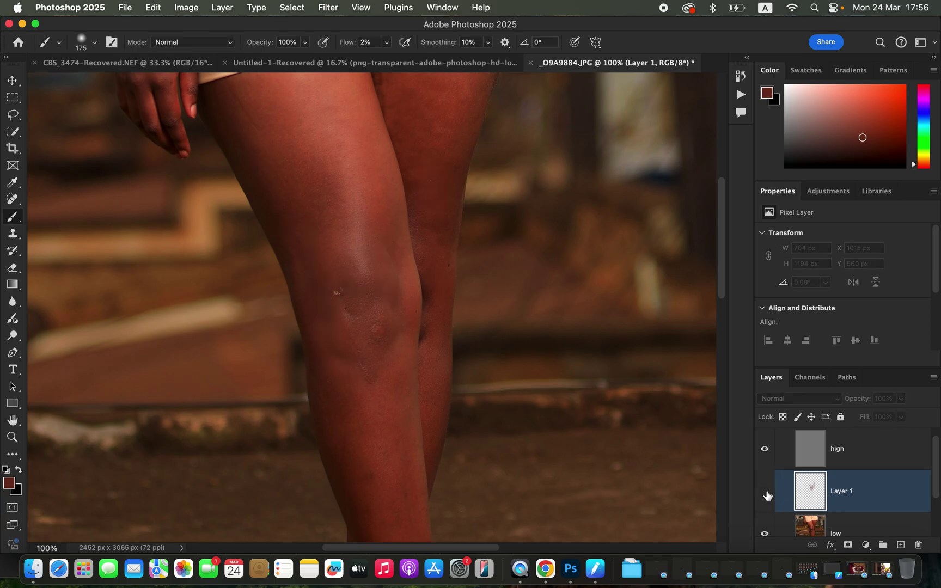
pyautogui.click(766, 493)
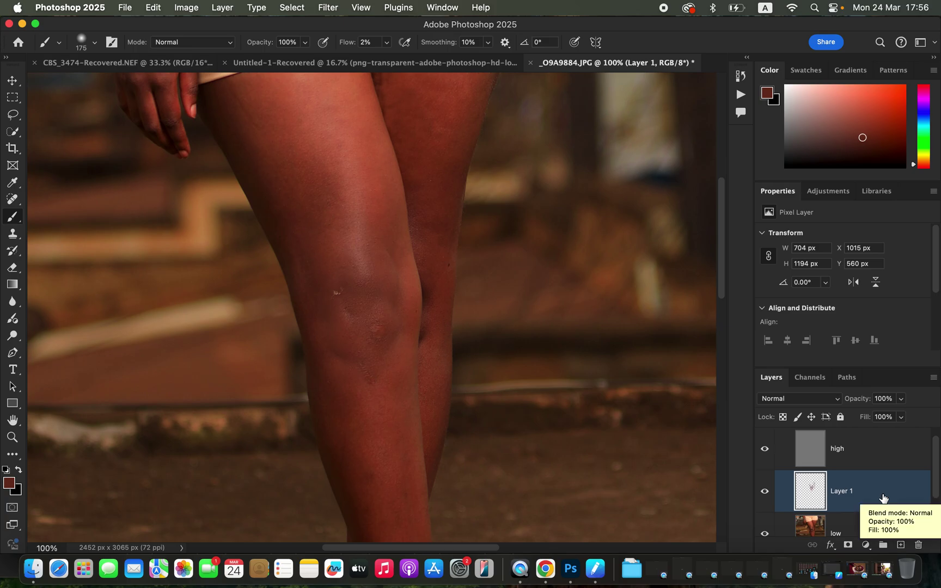
pyautogui.press('super+j')
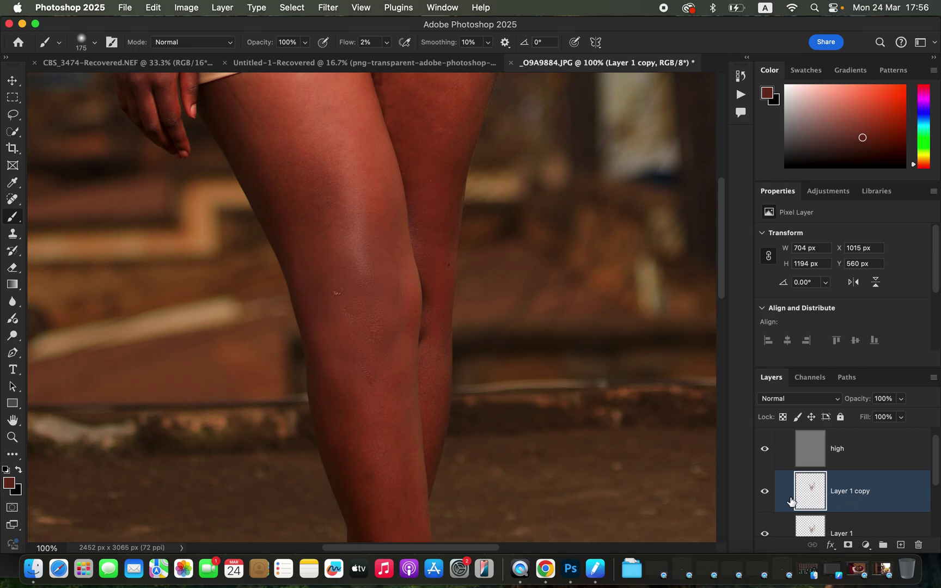
pyautogui.click(765, 492)
pyautogui.click(765, 493)
# Compare Layer 1 copy on and off, then set its blend mode to Color
pyautogui.click(765, 492)
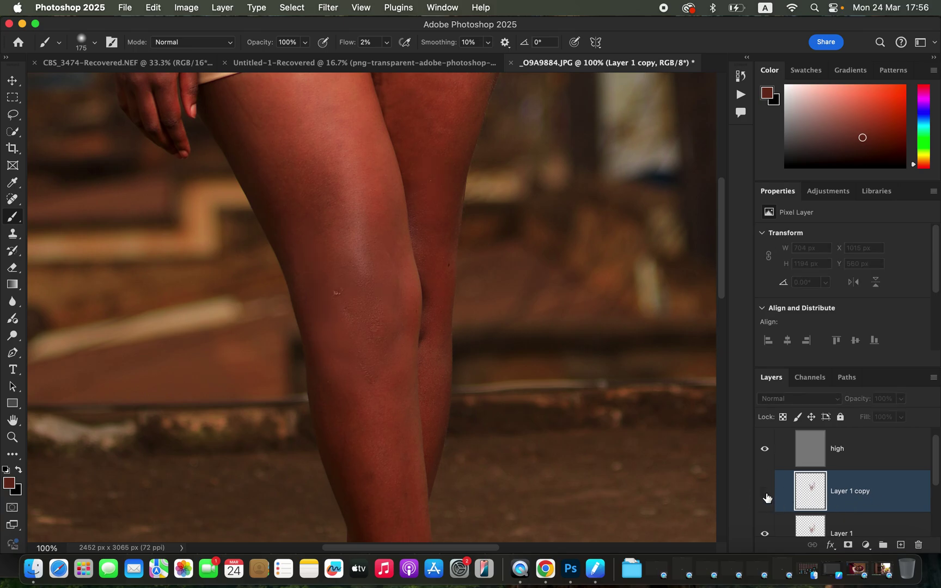
pyautogui.click(765, 493)
pyautogui.click(765, 493)
pyautogui.click(765, 493)
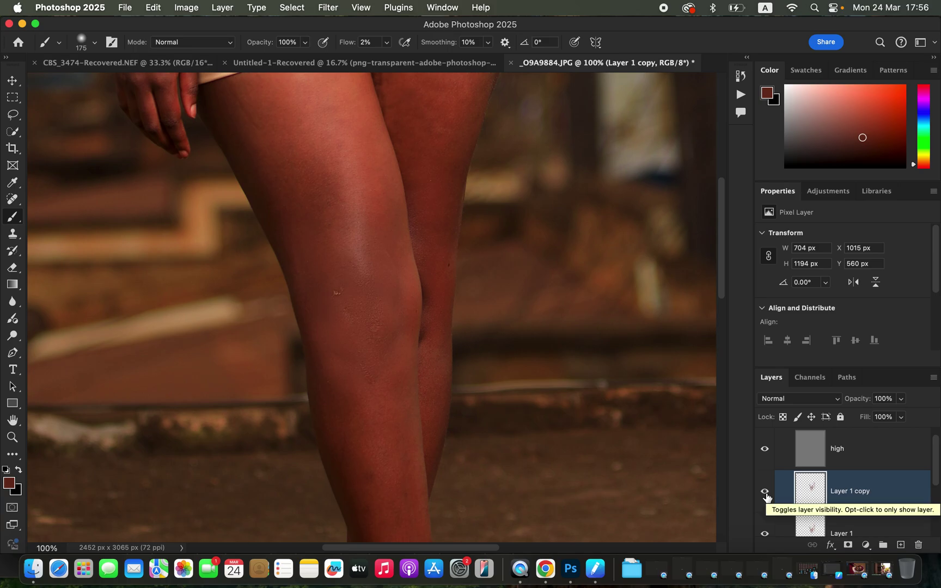
pyautogui.click(789, 403)
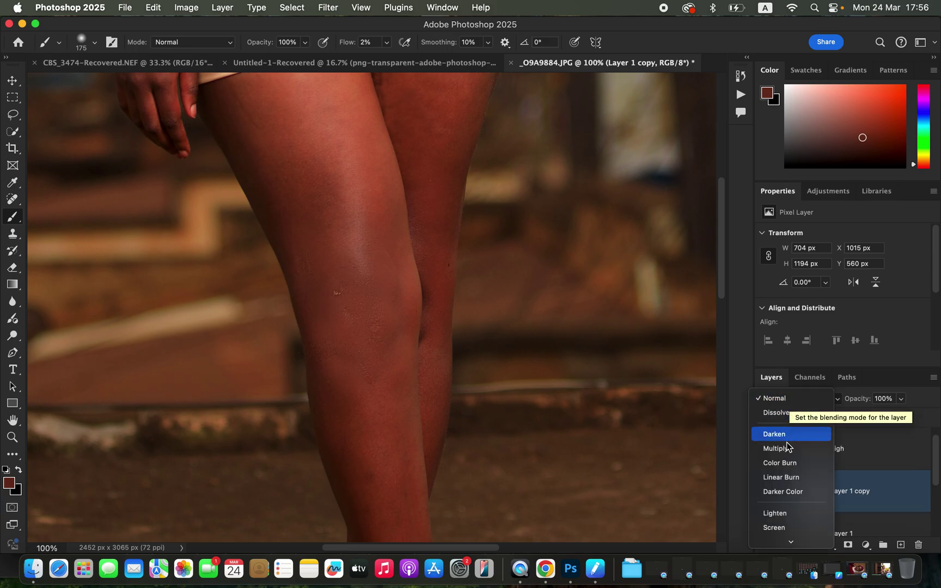
pyautogui.moveTo(790, 542)
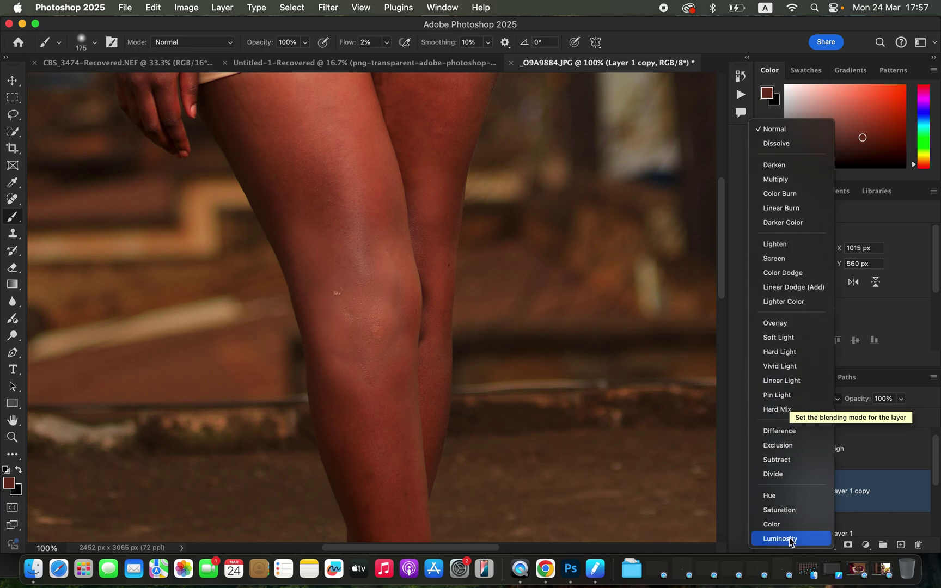
pyautogui.click(786, 525)
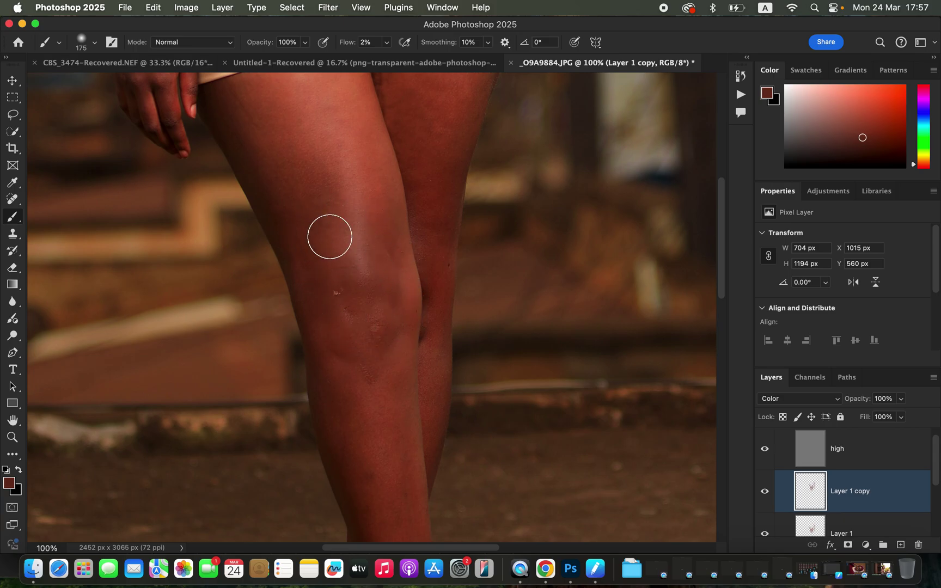
# Lower Layer 1 copy's opacity to 40%
pyautogui.click(901, 400)
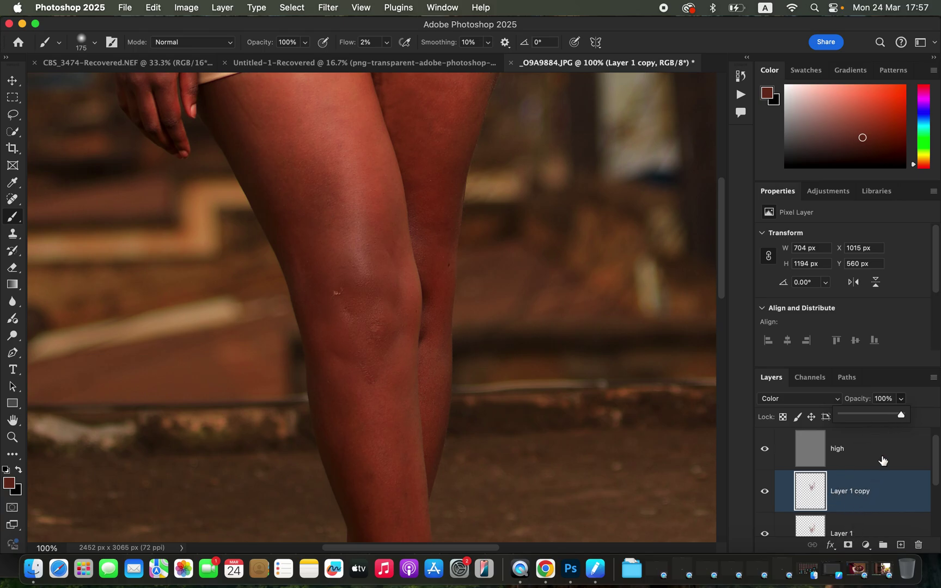
pyautogui.moveTo(885, 418); pyautogui.dragTo(858, 416)
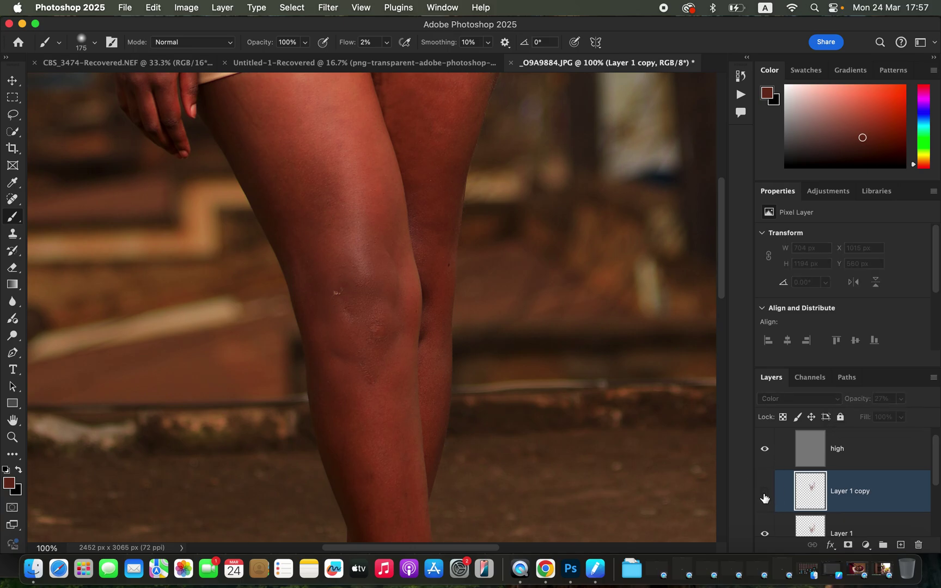
pyautogui.click(900, 399)
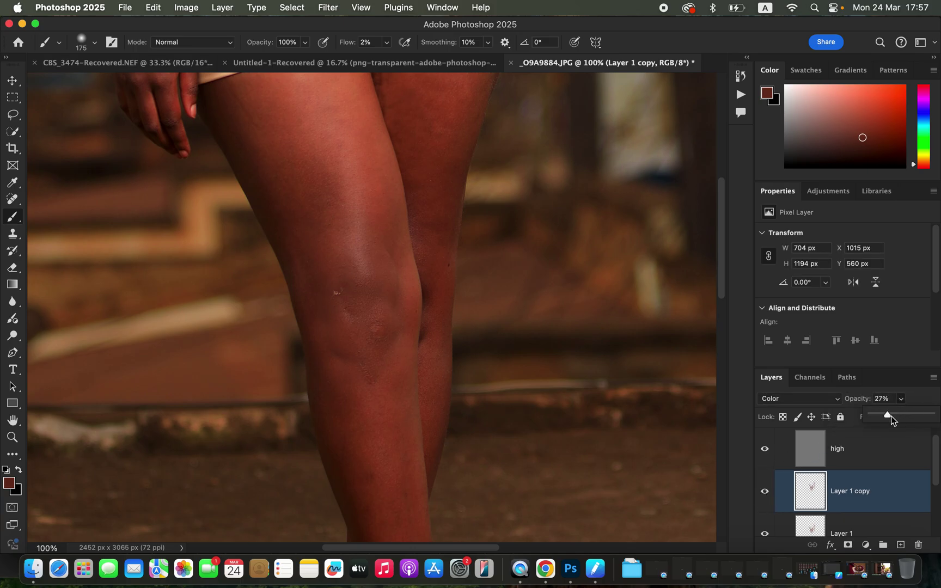
pyautogui.moveTo(896, 416); pyautogui.dragTo(894, 415)
pyautogui.press('super+minus')
pyautogui.press('super+minus')
pyautogui.press('super+minus')
pyautogui.press('super+minus')
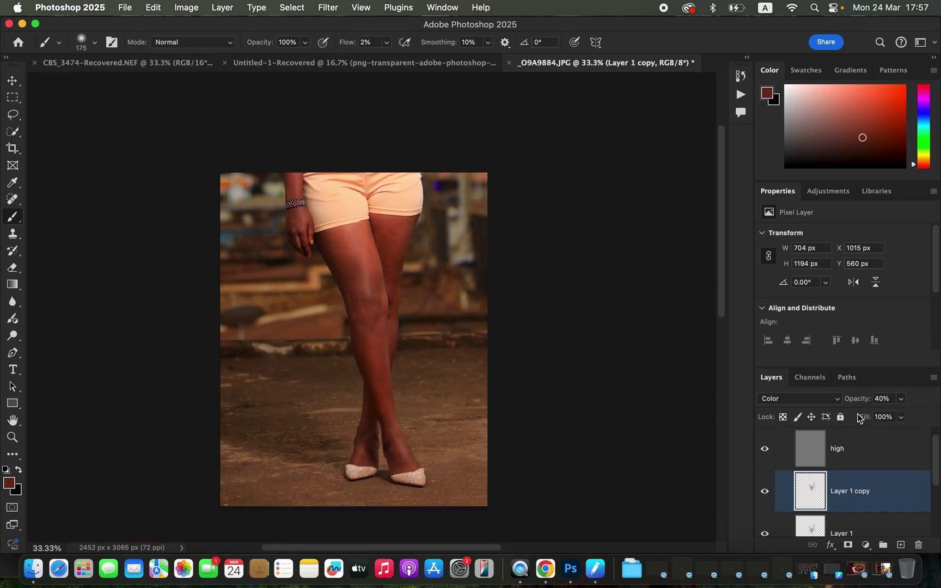
# Duplicate Layer 1 into Layer 1 copy 2 and lower its opacity to about 23%
pyautogui.press('super+plus')
pyautogui.press('super+plus')
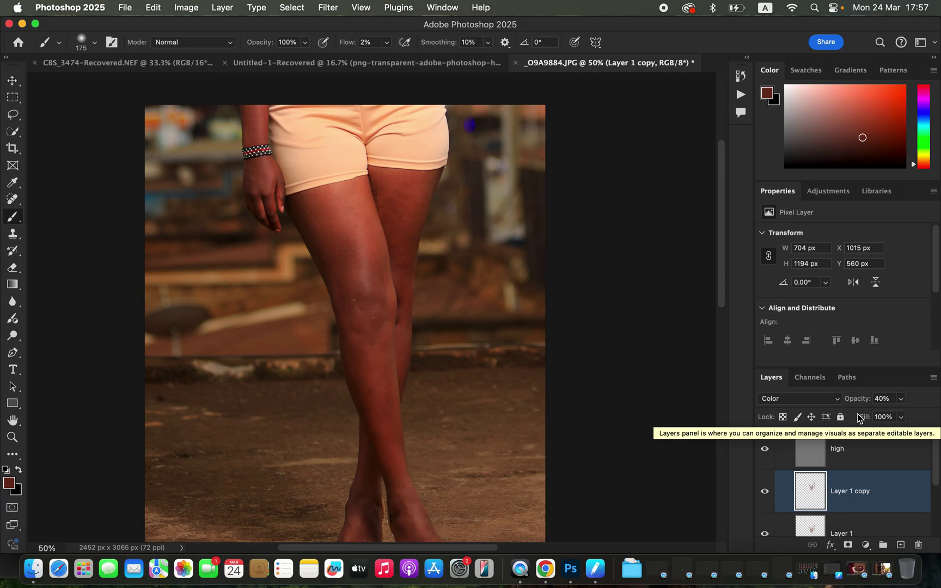
pyautogui.click(841, 531)
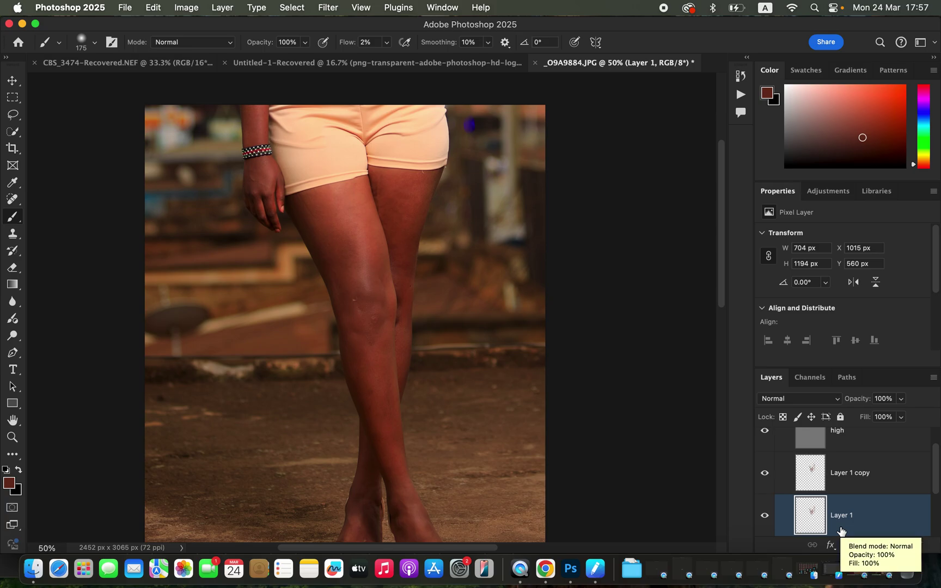
pyautogui.press('super+j')
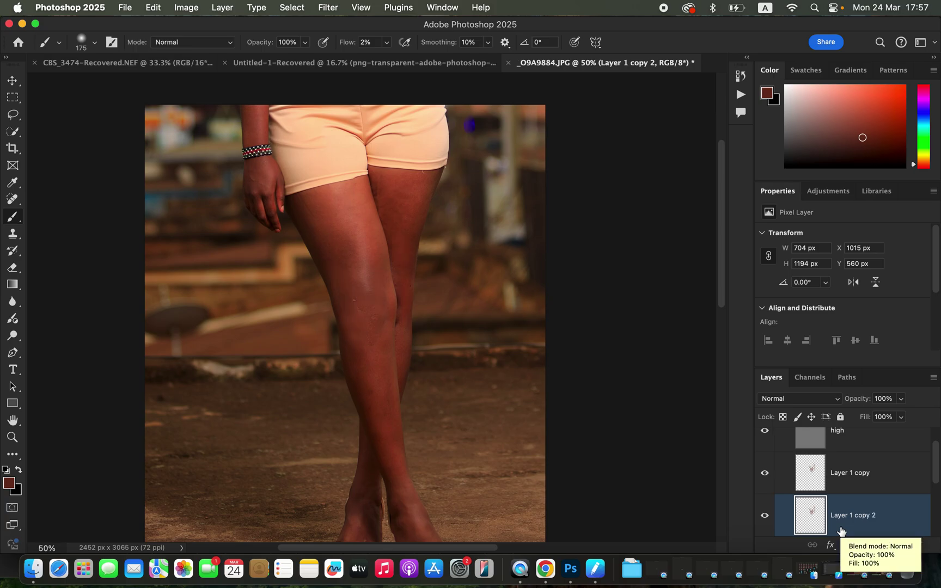
pyautogui.click(901, 399)
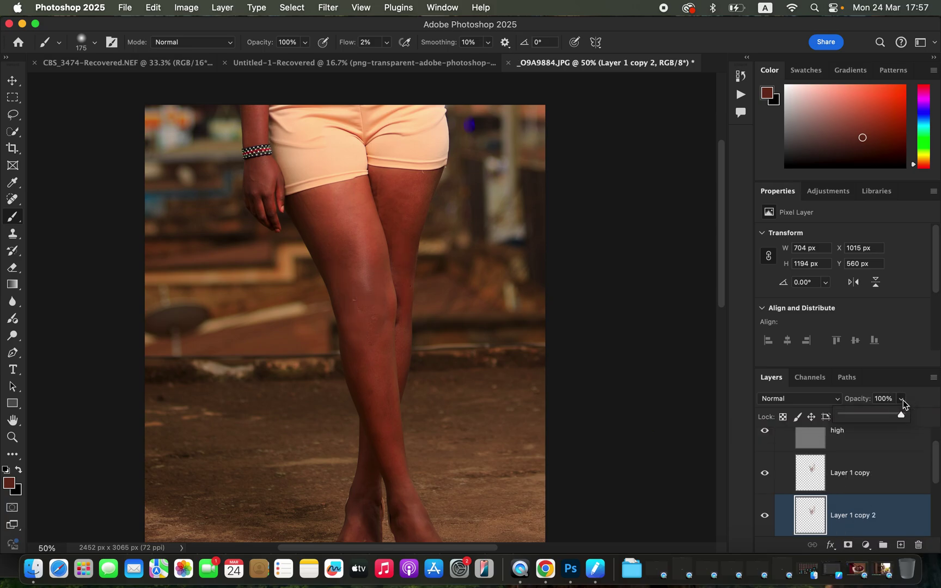
pyautogui.click(871, 416)
pyautogui.moveTo(862, 417); pyautogui.dragTo(856, 419)
pyautogui.scroll(1, 870, 464)
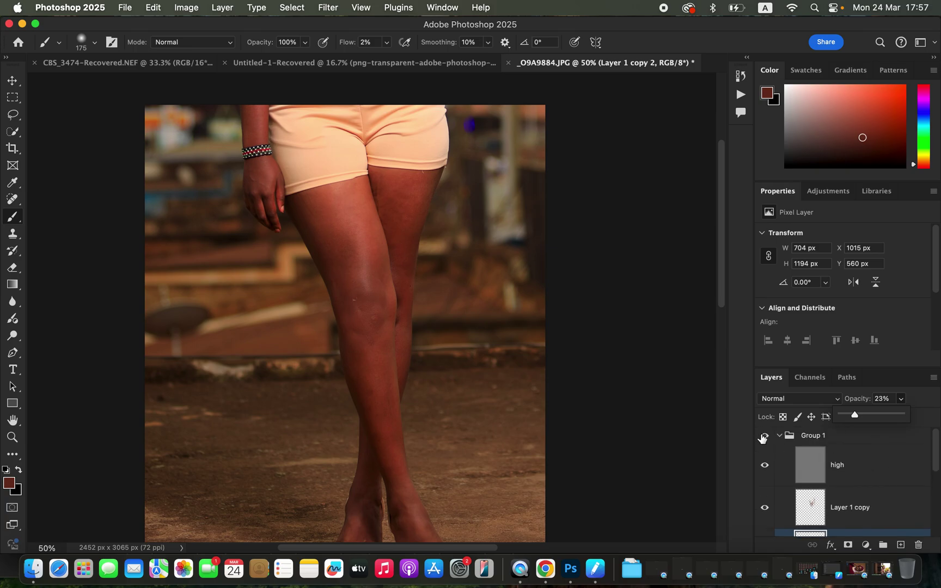
# Toggle Group 1's visibility repeatedly to compare the knee before and after retouching
pyautogui.click(763, 437)
pyautogui.click(763, 437)
pyautogui.click(763, 438)
pyautogui.click(762, 437)
pyautogui.click(763, 437)
pyautogui.click(762, 438)
pyautogui.scroll(-5, 879, 483)
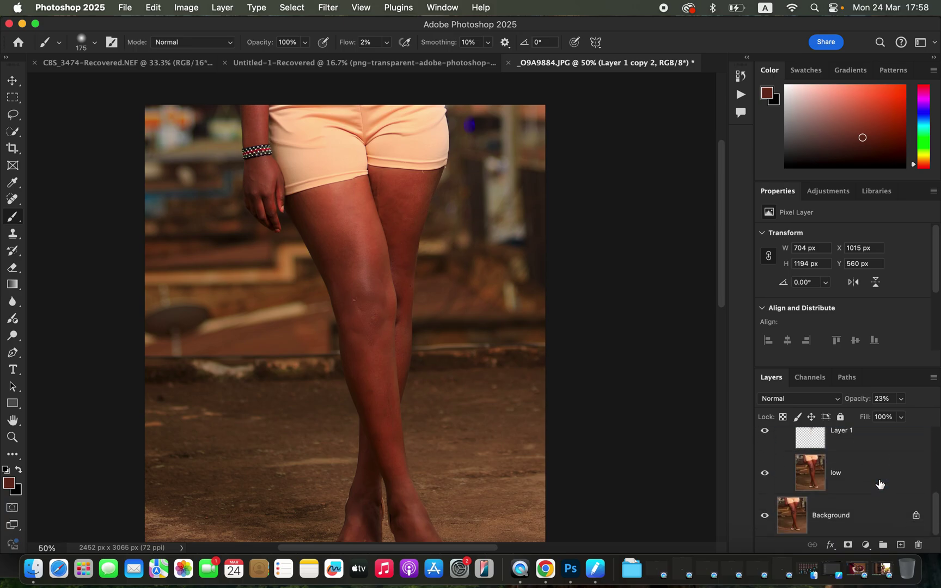
# On the low layer, switch to the Mixer Brush with a clean Soft Round tip enlarged to about 200 px
pyautogui.click(851, 477)
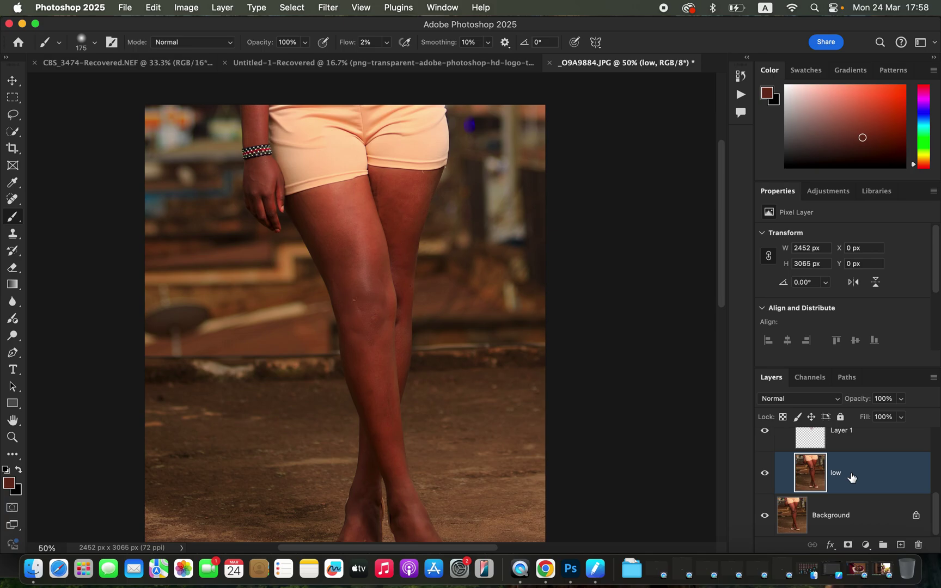
pyautogui.rightClick(22, 219)
pyautogui.click(69, 252)
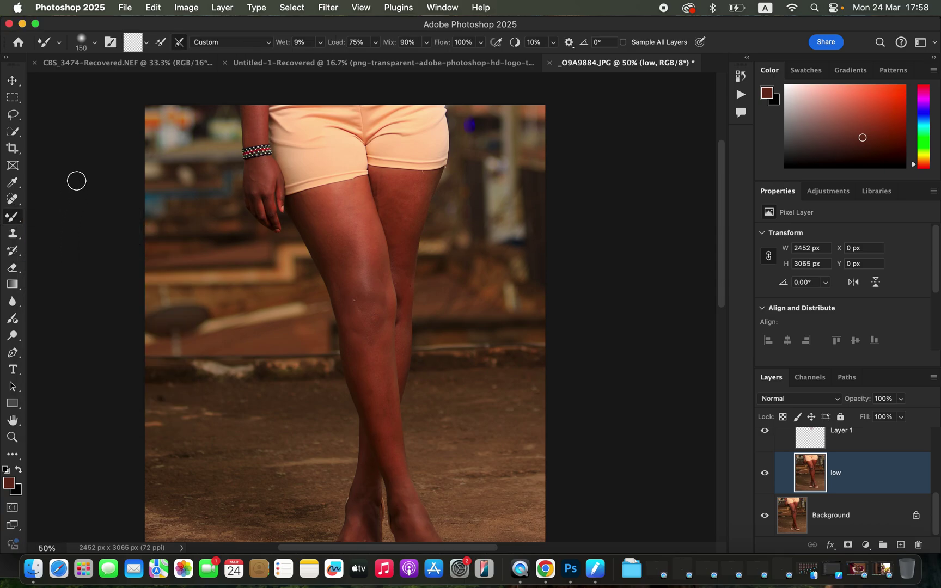
pyautogui.click(95, 43)
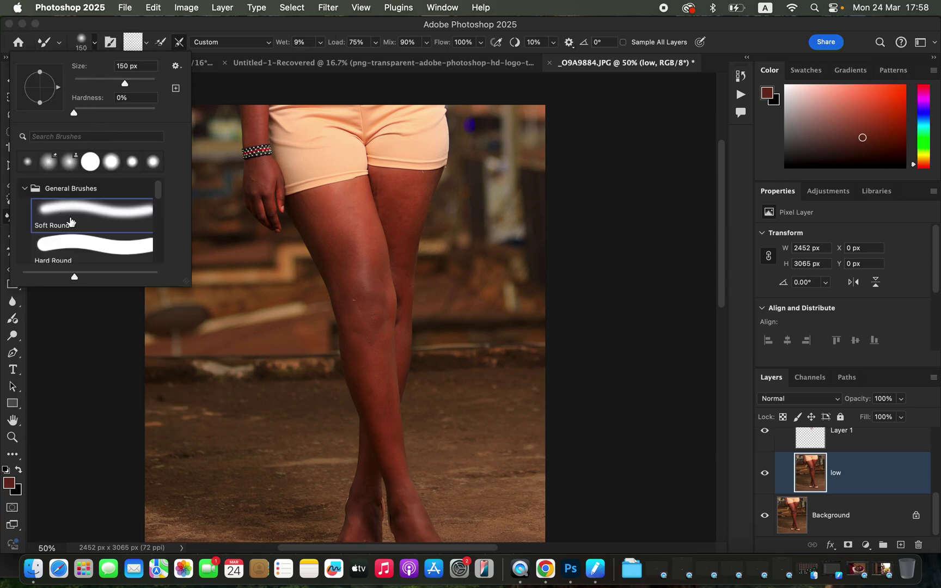
pyautogui.click(97, 45)
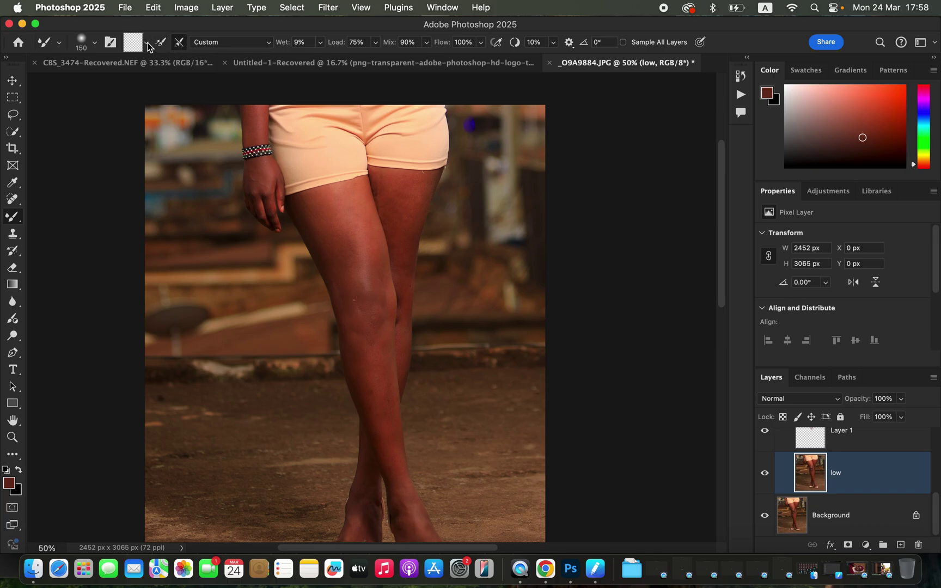
pyautogui.click(147, 43)
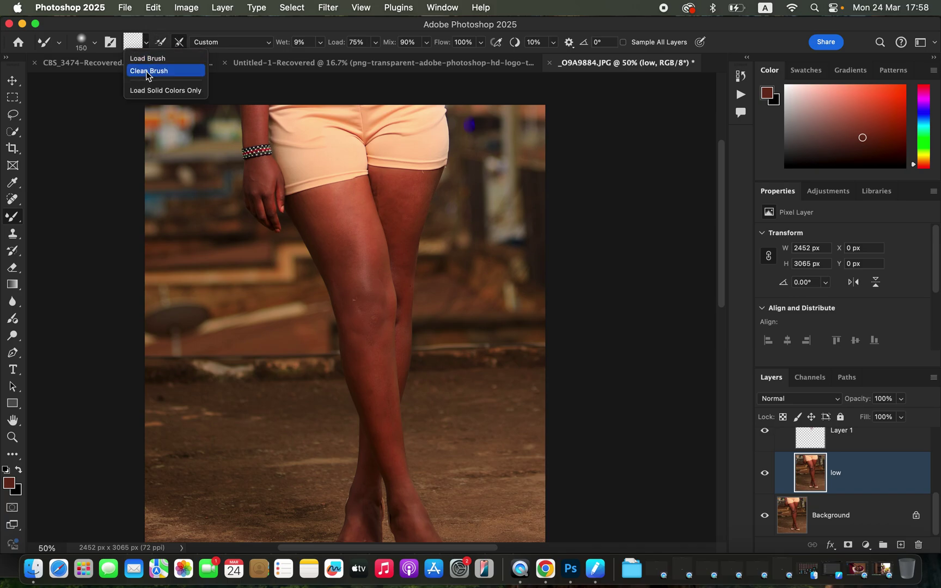
pyautogui.click(146, 72)
pyautogui.click(146, 43)
pyautogui.click(146, 71)
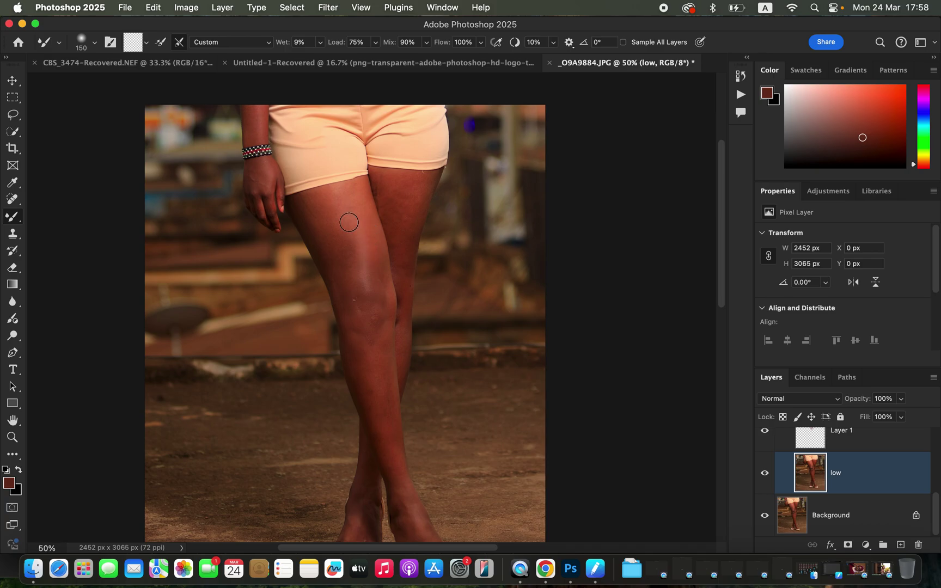
pyautogui.press(']')
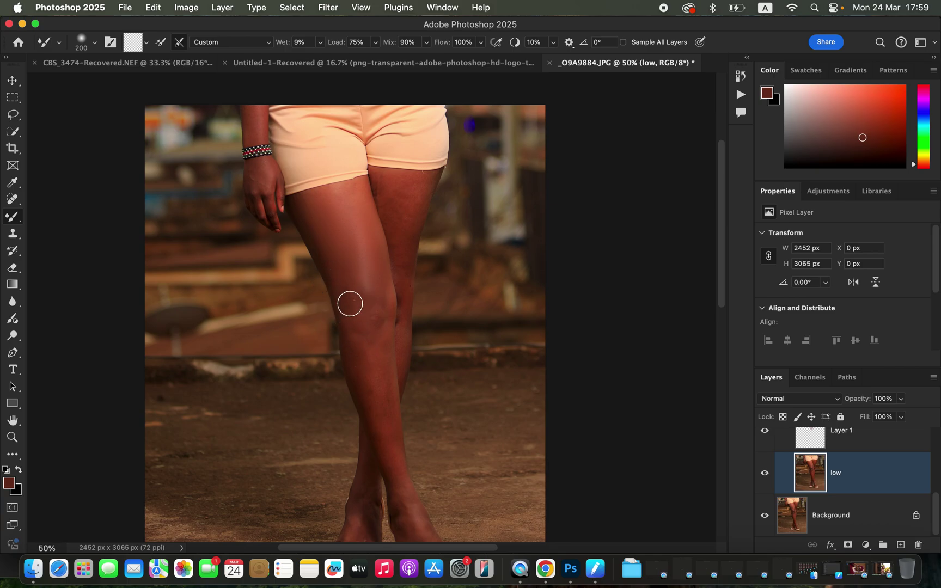
# Shrink the Mixer Brush to 150 px and blend the skin down the thigh, inner thigh and around the knee on the low layer
pyautogui.moveTo(937, 514); pyautogui.dragTo(935, 453)
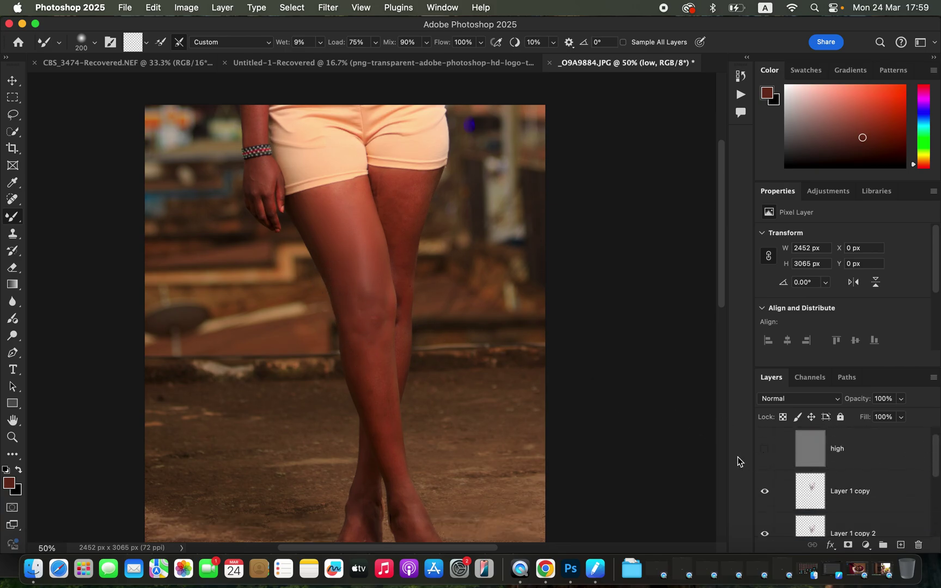
pyautogui.press('[')
pyautogui.press('[')
pyautogui.moveTo(360, 206)
pyautogui.mouseDown()
pyautogui.moveTo(382, 282)
pyautogui.moveTo(355, 192)
pyautogui.moveTo(306, 203)
pyautogui.moveTo(344, 258)
pyautogui.moveTo(388, 449)
pyautogui.moveTo(381, 273)
pyautogui.moveTo(382, 313)
pyautogui.moveTo(350, 297)
pyautogui.moveTo(356, 368)
pyautogui.moveTo(373, 407)
pyautogui.moveTo(386, 359)
pyautogui.mouseUp()
pyautogui.moveTo(376, 273)
pyautogui.mouseDown()
pyautogui.moveTo(342, 260)
pyautogui.moveTo(343, 290)
pyautogui.moveTo(361, 274)
pyautogui.moveTo(378, 311)
pyautogui.moveTo(381, 326)
pyautogui.moveTo(343, 313)
pyautogui.moveTo(368, 322)
pyautogui.mouseUp()
pyautogui.moveTo(396, 196)
pyautogui.mouseDown()
pyautogui.moveTo(406, 229)
pyautogui.moveTo(383, 190)
pyautogui.moveTo(387, 205)
pyautogui.moveTo(393, 183)
pyautogui.moveTo(410, 185)
pyautogui.moveTo(404, 262)
pyautogui.moveTo(384, 172)
pyautogui.mouseUp()
pyautogui.moveTo(385, 341)
pyautogui.mouseDown()
pyautogui.moveTo(360, 332)
pyautogui.moveTo(362, 342)
pyautogui.moveTo(376, 281)
pyautogui.moveTo(382, 312)
pyautogui.moveTo(351, 289)
pyautogui.moveTo(364, 375)
pyautogui.moveTo(363, 346)
pyautogui.moveTo(372, 350)
pyautogui.moveTo(382, 334)
pyautogui.moveTo(386, 342)
pyautogui.moveTo(383, 282)
pyautogui.moveTo(390, 316)
pyautogui.moveTo(380, 367)
pyautogui.moveTo(405, 497)
pyautogui.moveTo(362, 330)
pyautogui.moveTo(331, 262)
pyautogui.moveTo(324, 202)
pyautogui.moveTo(353, 191)
pyautogui.moveTo(370, 238)
pyautogui.moveTo(369, 259)
pyautogui.moveTo(347, 216)
pyautogui.moveTo(357, 255)
pyautogui.moveTo(351, 249)
pyautogui.moveTo(346, 285)
pyautogui.moveTo(358, 324)
pyautogui.mouseUp()
pyautogui.scroll(2, 934, 458)
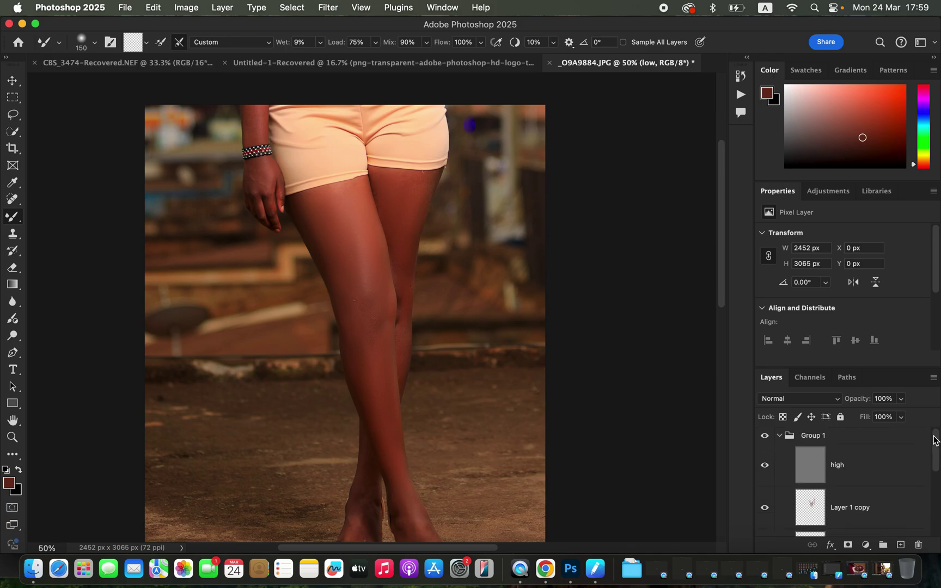
pyautogui.click(771, 439)
pyautogui.click(771, 440)
pyautogui.click(769, 441)
pyautogui.click(770, 442)
pyautogui.click(769, 443)
pyautogui.click(768, 444)
pyautogui.click(763, 437)
pyautogui.press('super+1')
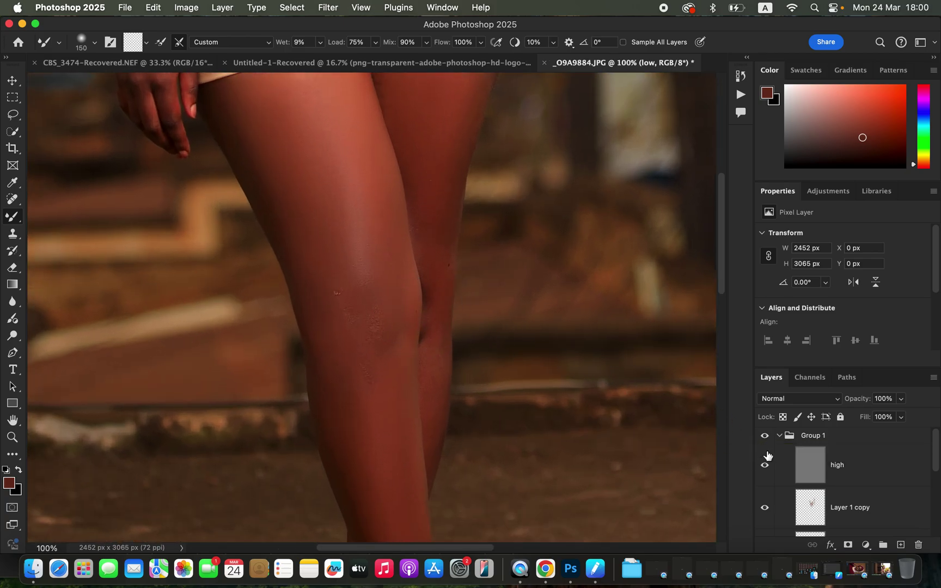
pyautogui.click(765, 442)
pyautogui.click(765, 443)
pyautogui.click(767, 447)
pyautogui.click(769, 455)
pyautogui.click(766, 442)
pyautogui.click(765, 442)
pyautogui.click(766, 442)
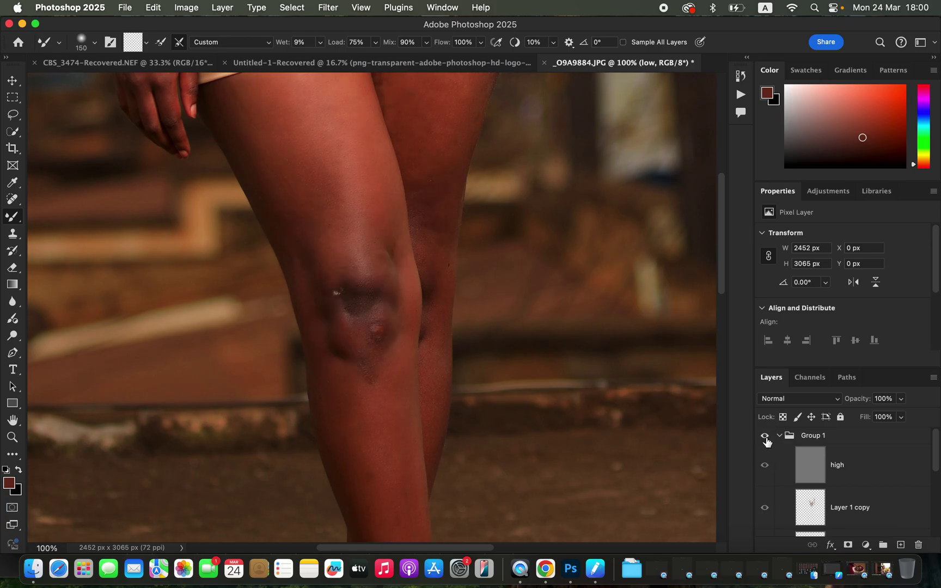
pyautogui.click(765, 438)
# On the high layer, set up the Clone Stamp at 40 px sampling Current Layer, zoomed in on the knee
pyautogui.click(860, 479)
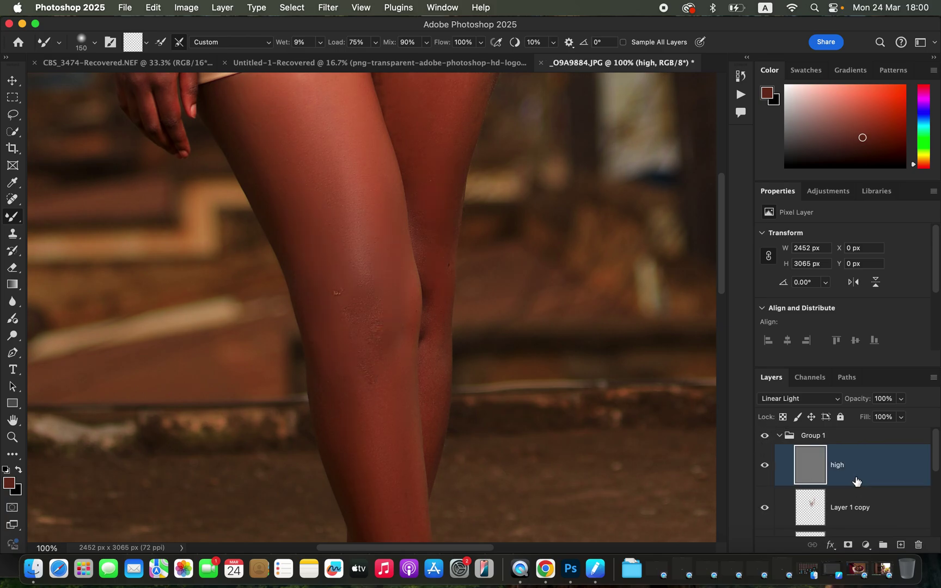
pyautogui.click(13, 234)
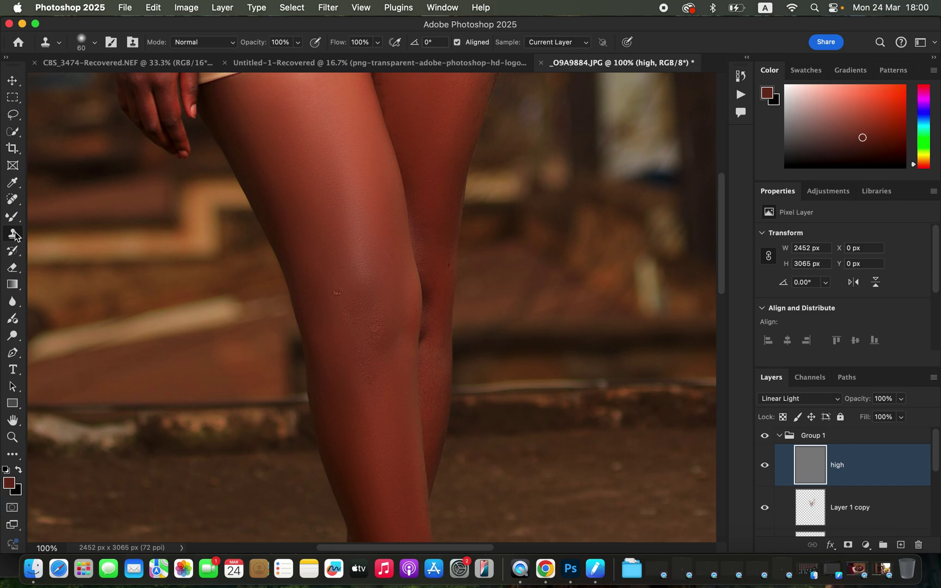
pyautogui.click(95, 44)
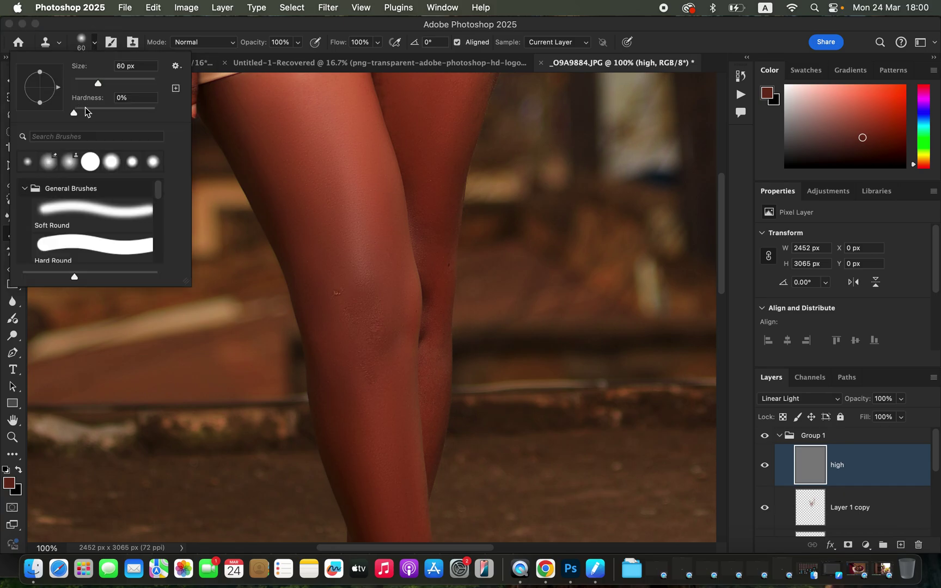
pyautogui.click(114, 49)
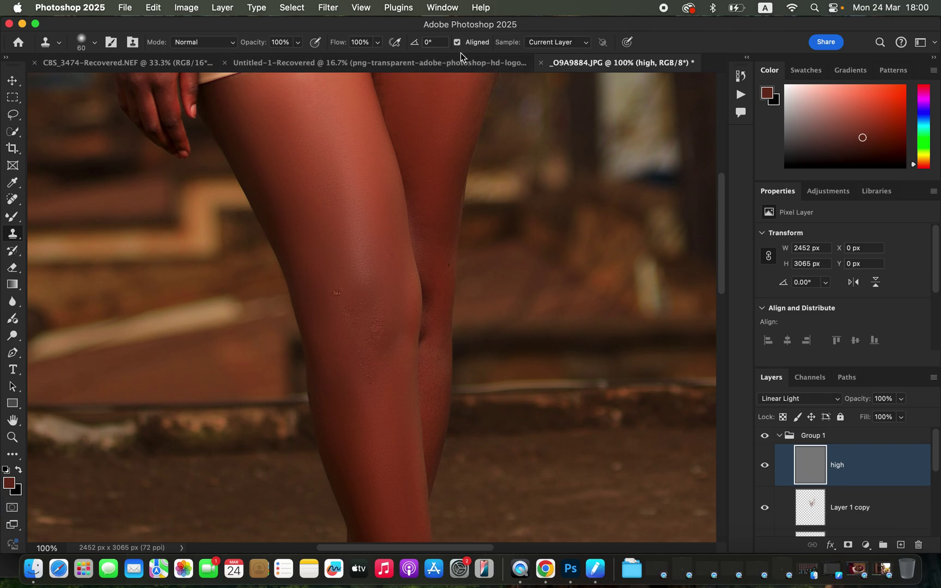
pyautogui.click(545, 43)
pyautogui.click(548, 44)
pyautogui.press('super+equal')
pyautogui.press('super+equal')
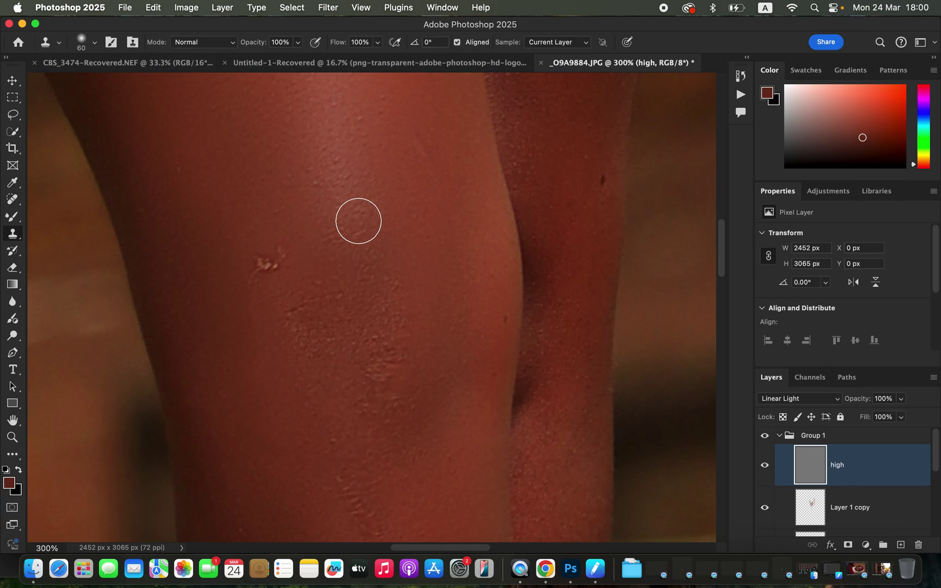
pyautogui.press('[')
pyautogui.press('[')
# Clone nearby clean skin over the small scar and the remaining knee marks
pyautogui.keyDown('alt'); pyautogui.click(300, 283); pyautogui.keyUp('alt')
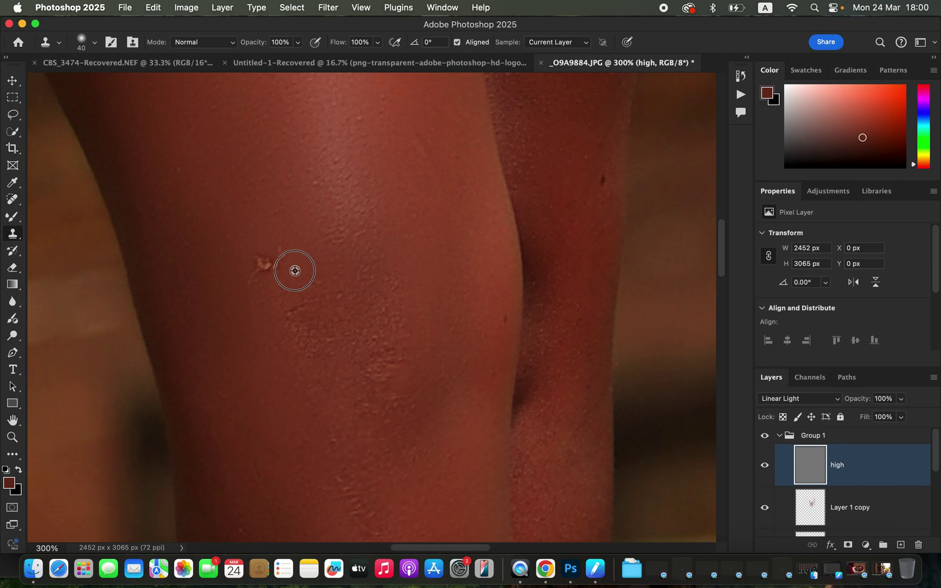
pyautogui.keyDown('alt'); pyautogui.click(294, 273); pyautogui.keyUp('alt')
pyautogui.click(270, 263)
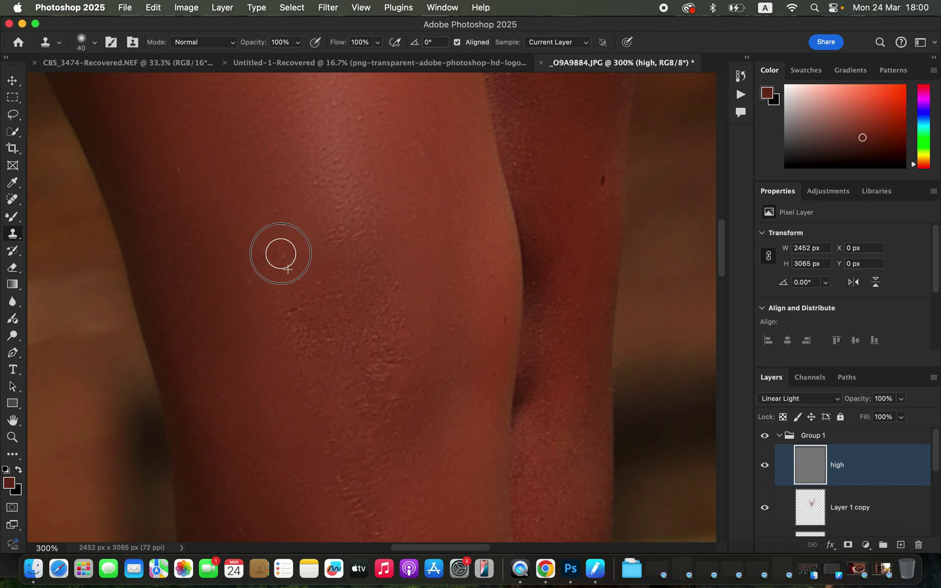
pyautogui.keyDown('alt'); pyautogui.click(357, 405); pyautogui.keyUp('alt')
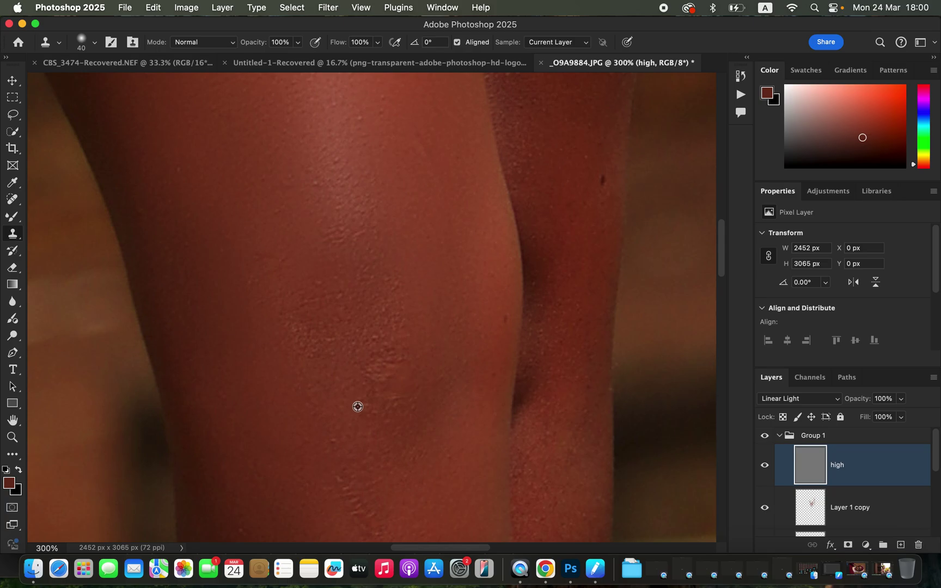
pyautogui.moveTo(370, 386)
pyautogui.mouseDown()
pyautogui.moveTo(375, 377)
pyautogui.moveTo(380, 388)
pyautogui.moveTo(397, 352)
pyautogui.moveTo(387, 362)
pyautogui.mouseUp()
pyautogui.keyDown('alt'); pyautogui.click(404, 422); pyautogui.keyUp('alt')
pyautogui.moveTo(386, 405); pyautogui.dragTo(391, 366)
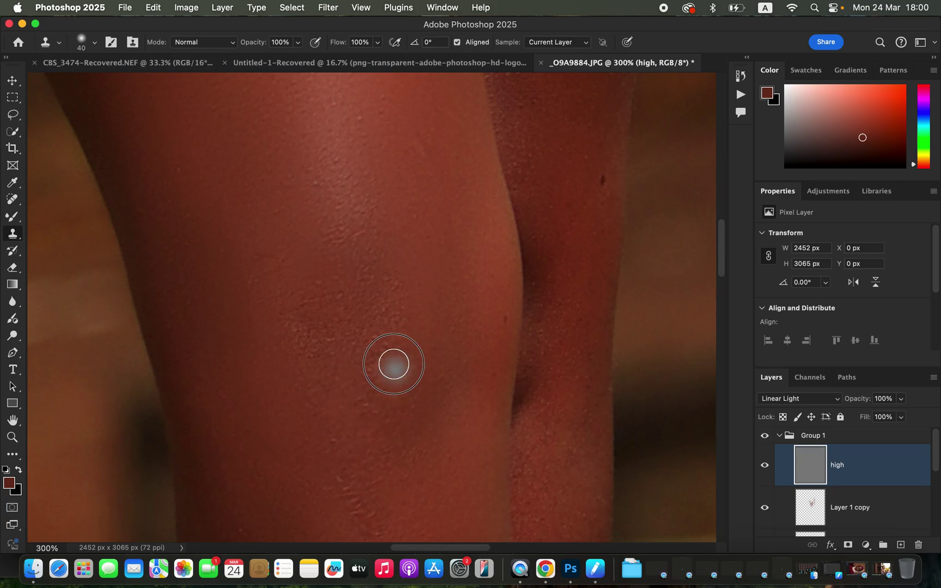
pyautogui.keyDown('alt'); pyautogui.click(361, 500); pyautogui.keyUp('alt')
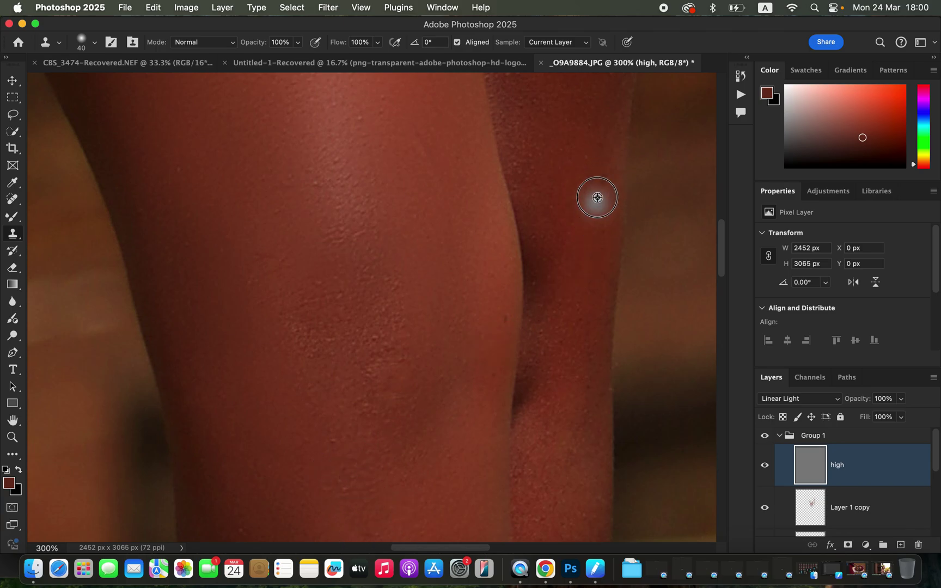
pyautogui.moveTo(499, 243); pyautogui.dragTo(460, 257)
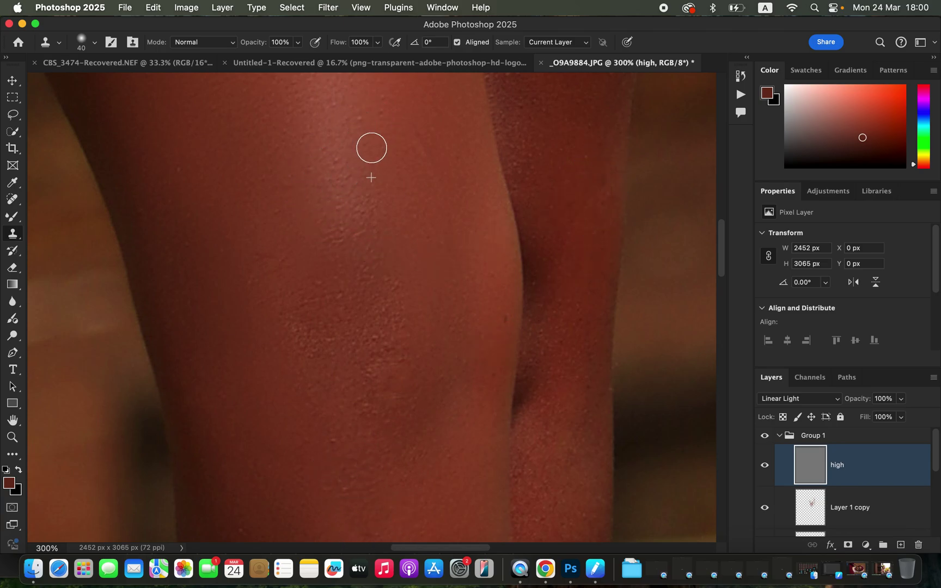
pyautogui.press('super+minus')
pyautogui.press('super+minus')
pyautogui.press('super+minus')
pyautogui.press('super+minus')
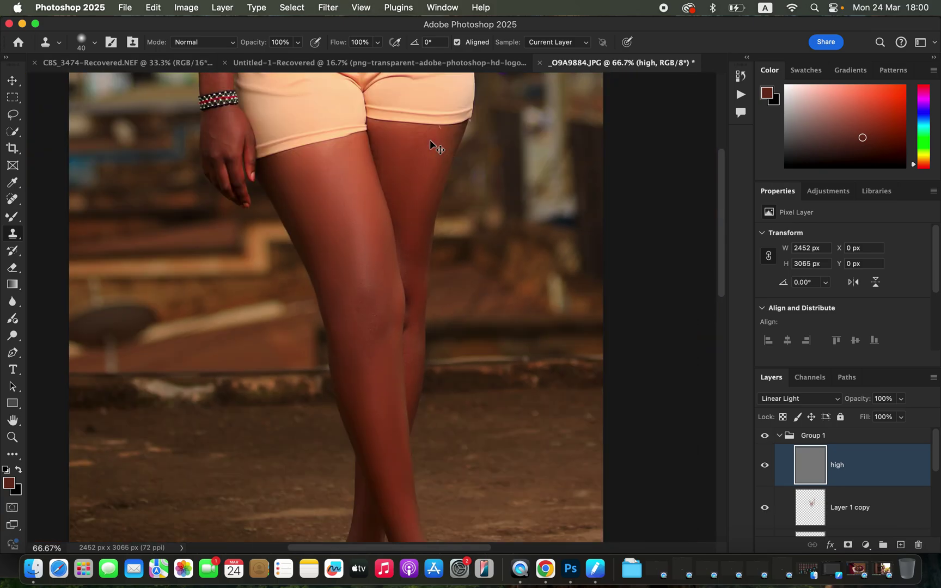
# Fit the full photo, collapse Group 1, and toggle its visibility to compare the knees before and after retouching
pyautogui.press('super+minus')
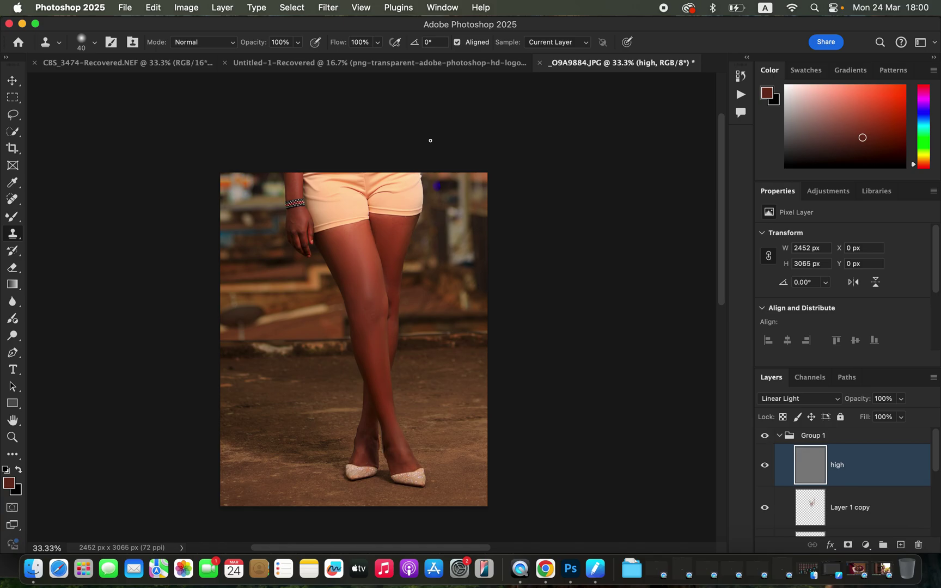
pyautogui.click(779, 436)
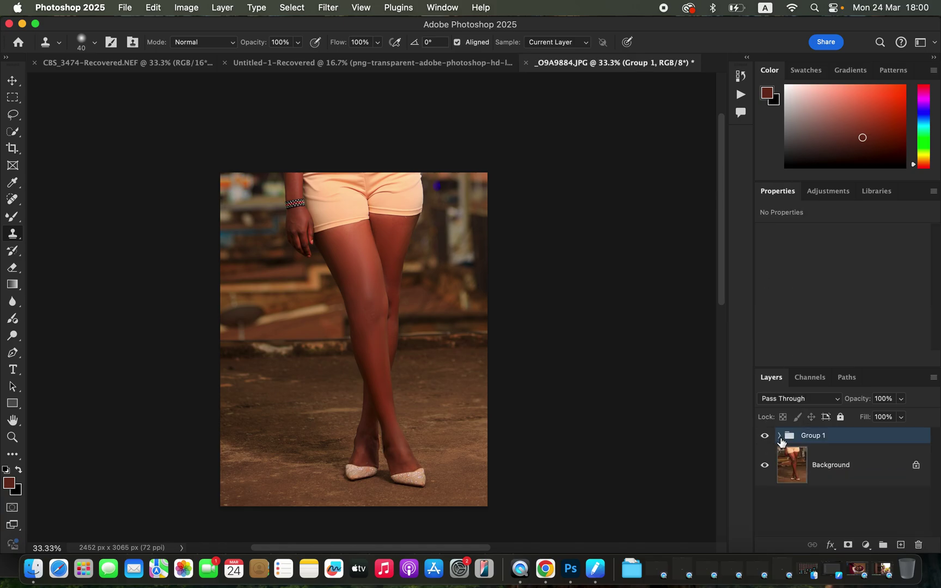
pyautogui.click(765, 439)
pyautogui.click(765, 438)
pyautogui.click(765, 441)
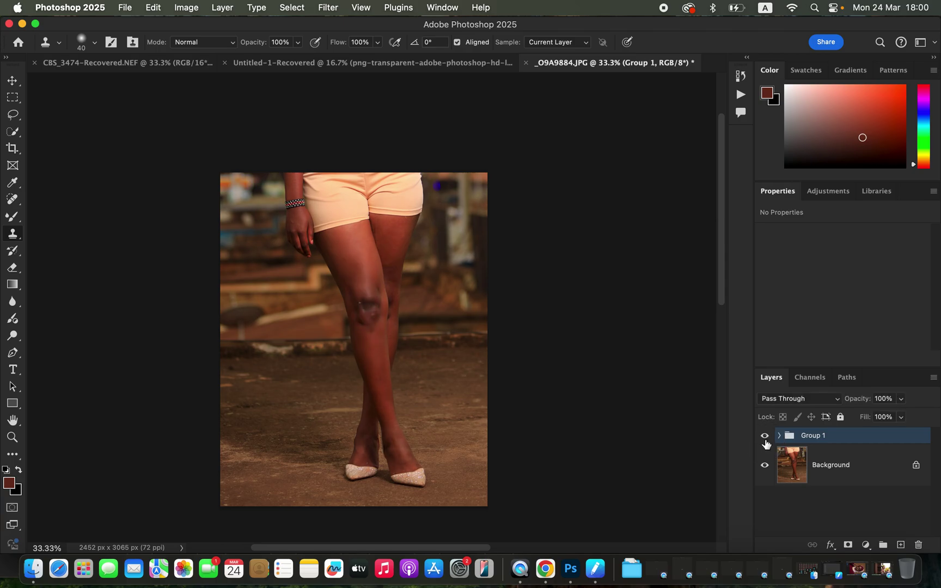
pyautogui.click(765, 441)
pyautogui.click(764, 441)
pyautogui.click(764, 441)
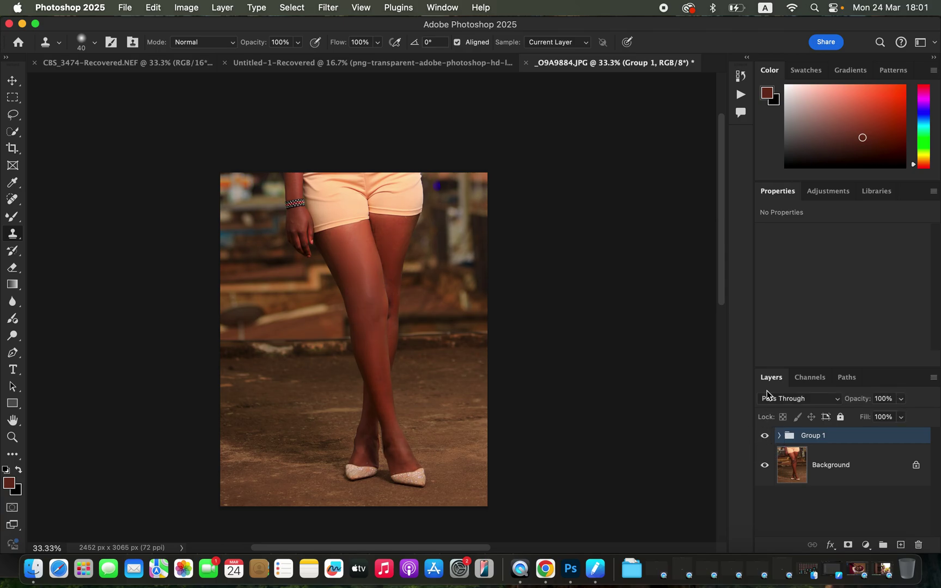